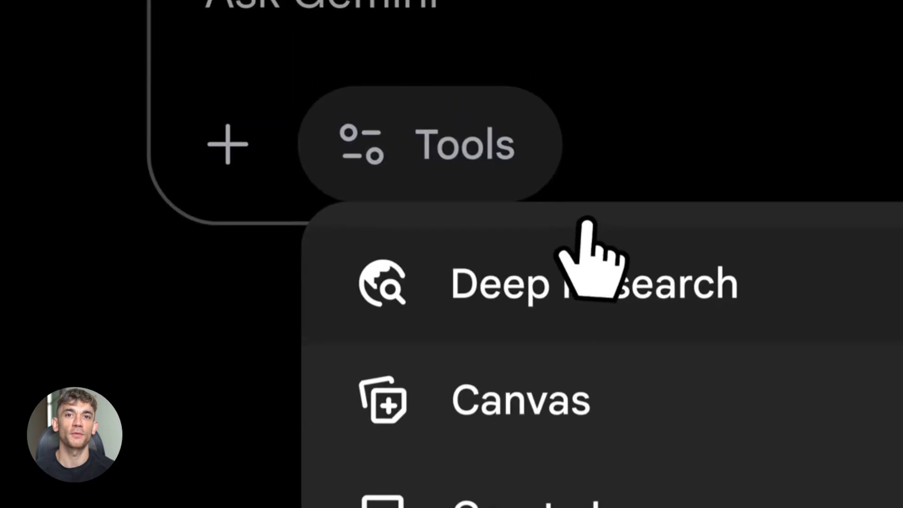
Turn on Deep Research to ask Gemini which Myers-Briggs type fits you.
{"action": "left_click", "coordinate": [585, 263]}
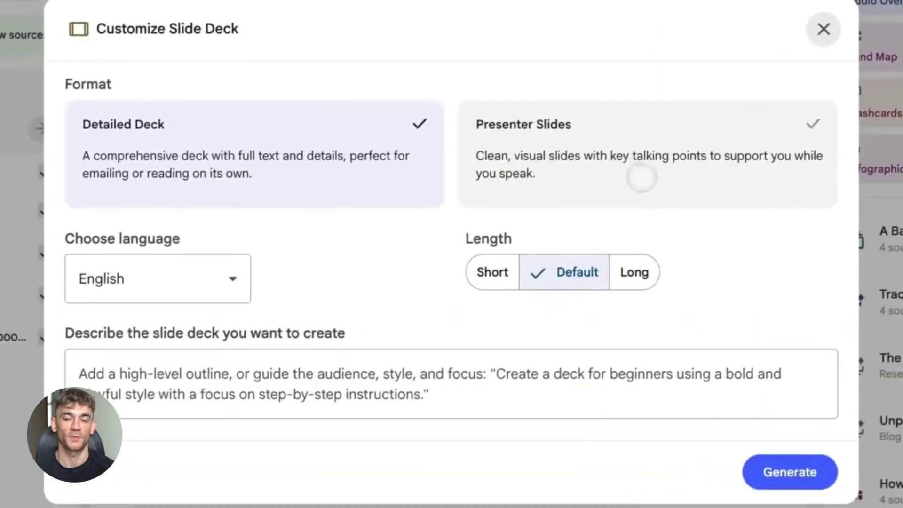
Generate the Detailed Deck and play the finished 'Create your narrative' deck full-screen.
{"action": "left_click", "coordinate": [777, 473]}
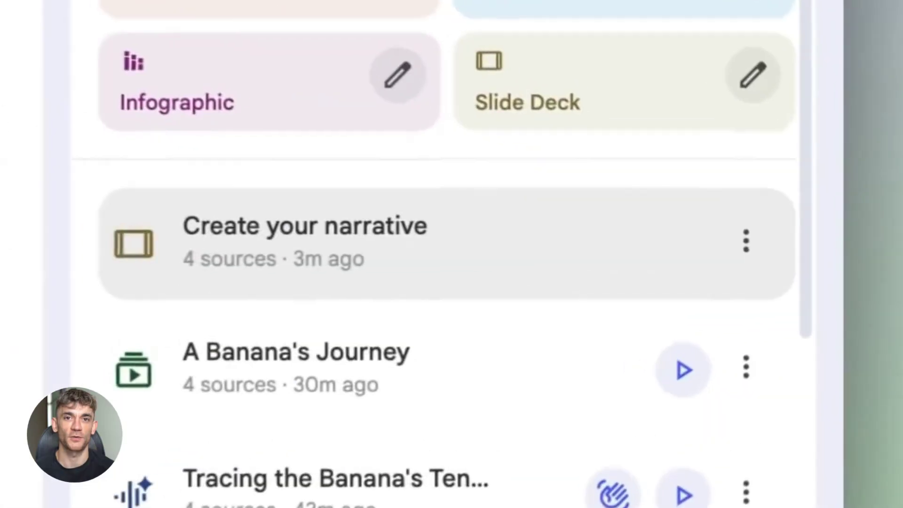
{"action": "left_click", "coordinate": [707, 237]}
{"action": "left_click", "coordinate": [807, 116]}
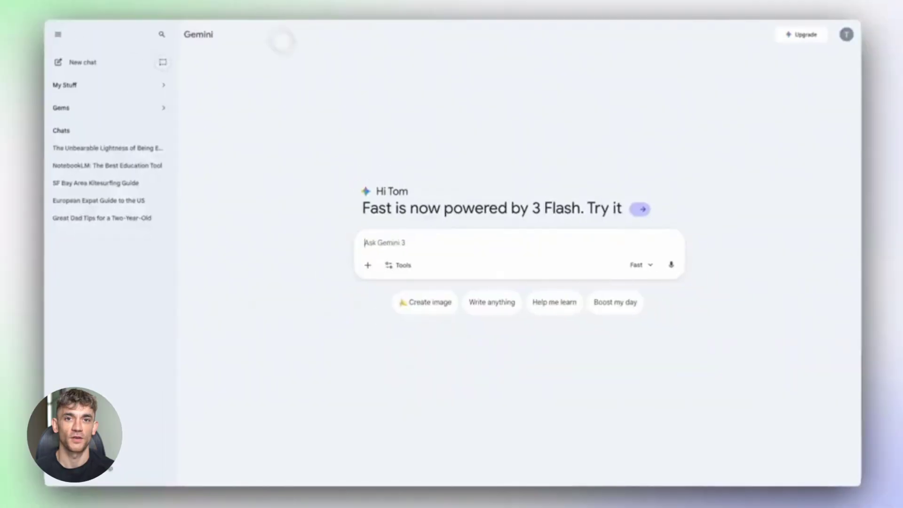
Start a new Gemini prompt with the words 'Come up'.
{"action": "type", "text": "Come up"}
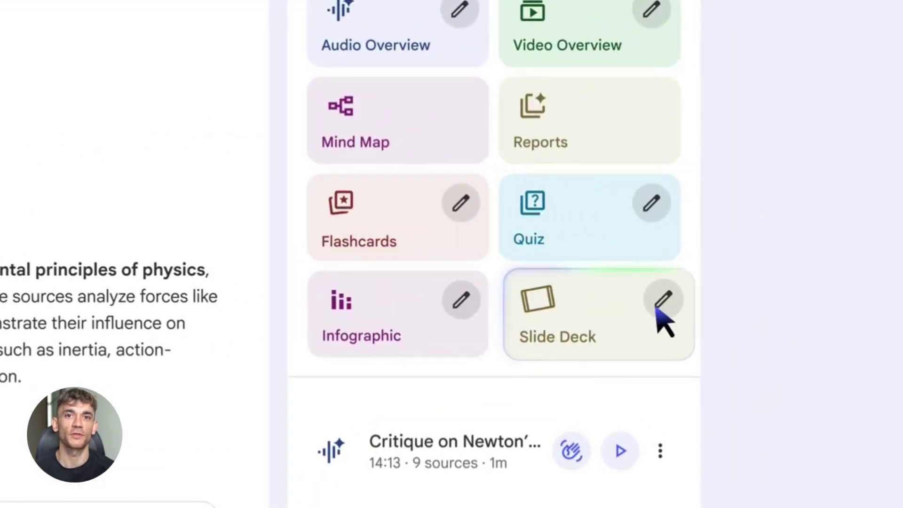
Generate a detailed Studio slide deck explaining Newton's laws of motion.
{"action": "left_click", "coordinate": [661, 301]}
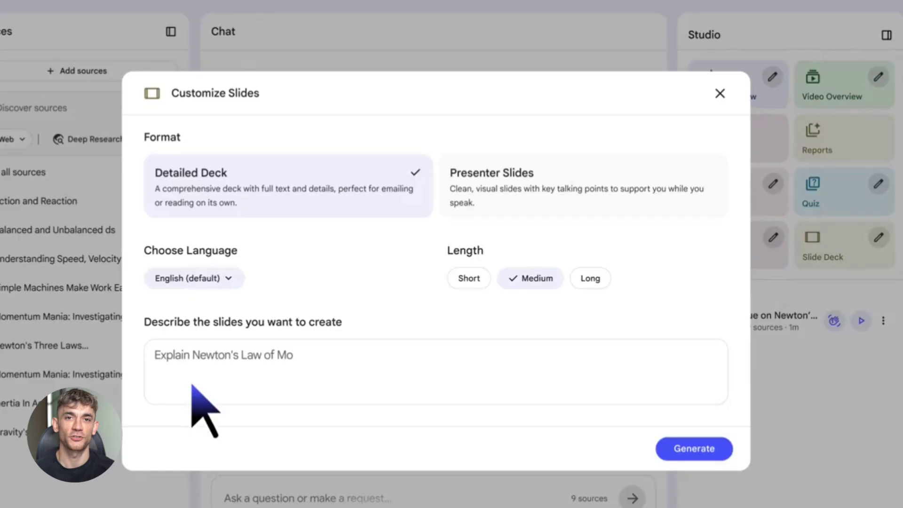
{"action": "left_click", "coordinate": [703, 449]}
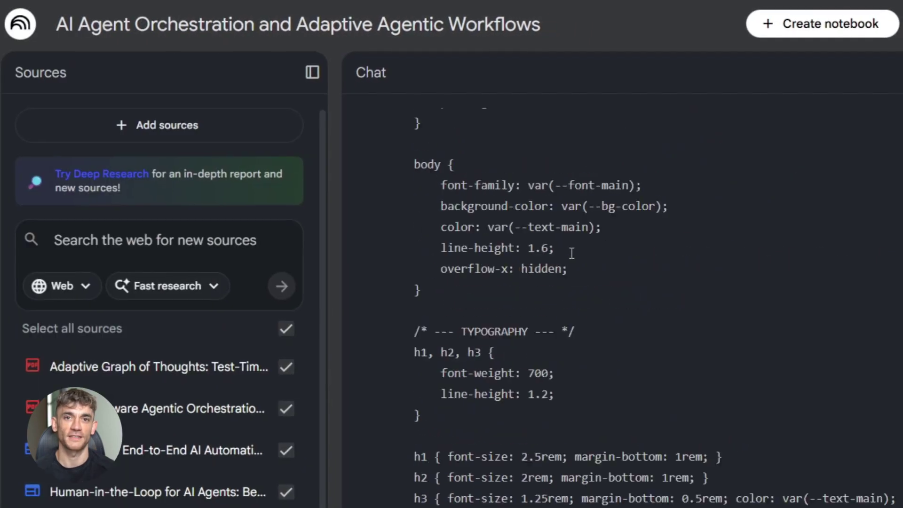
Expand the Benefits & Implementation mind-map branch and send the Advantages node to chat.
{"action": "scroll", "coordinate": [578, 252], "scroll_direction": "up", "scroll_amount": 15}
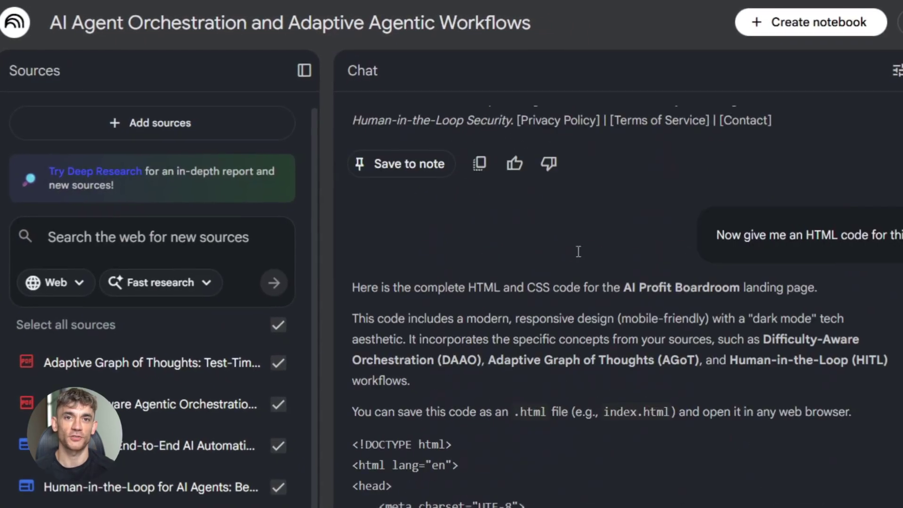
{"action": "scroll", "coordinate": [677, 279], "scroll_direction": "up", "scroll_amount": 10}
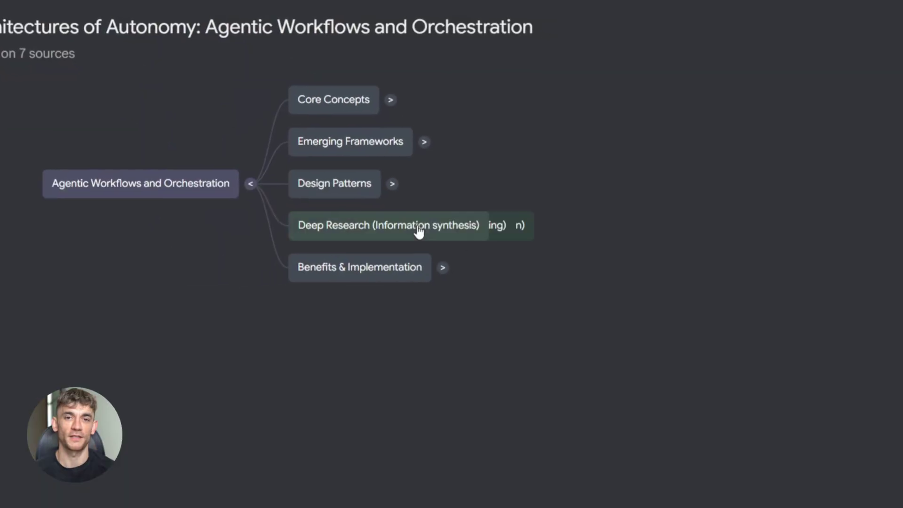
{"action": "left_click", "coordinate": [581, 327]}
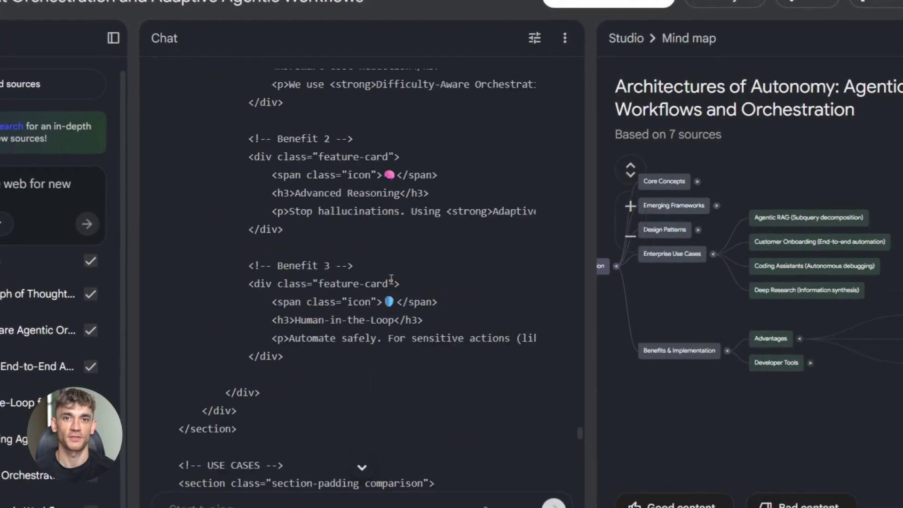
{"action": "left_click", "coordinate": [619, 360]}
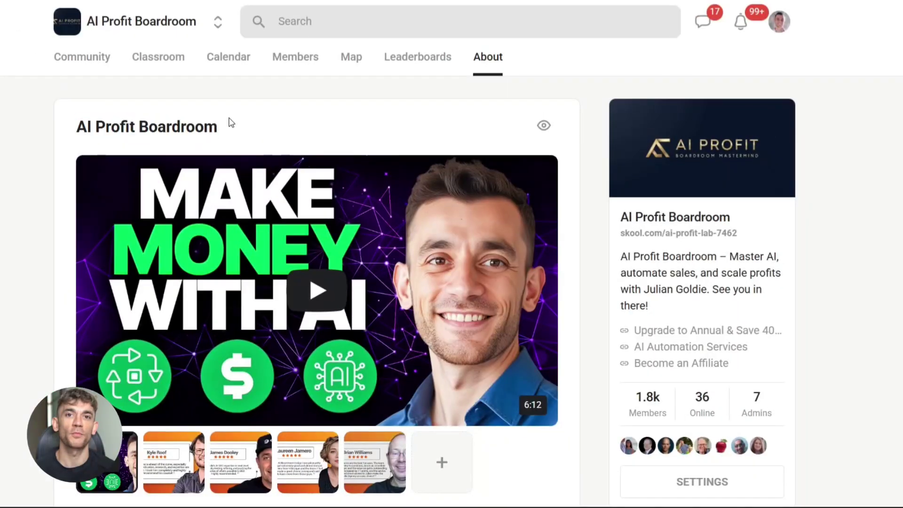
Browse the About page and Classroom course grid, then open the Members list.
{"action": "scroll", "coordinate": [230, 123], "scroll_direction": "down", "scroll_amount": 4}
{"action": "scroll", "coordinate": [737, 195], "scroll_direction": "down", "scroll_amount": 7}
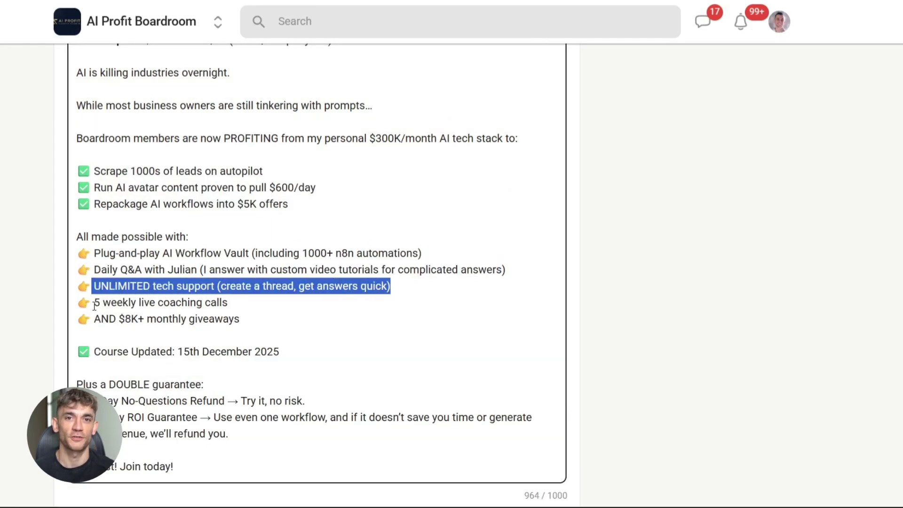
{"action": "scroll", "coordinate": [230, 244], "scroll_direction": "up", "scroll_amount": 12}
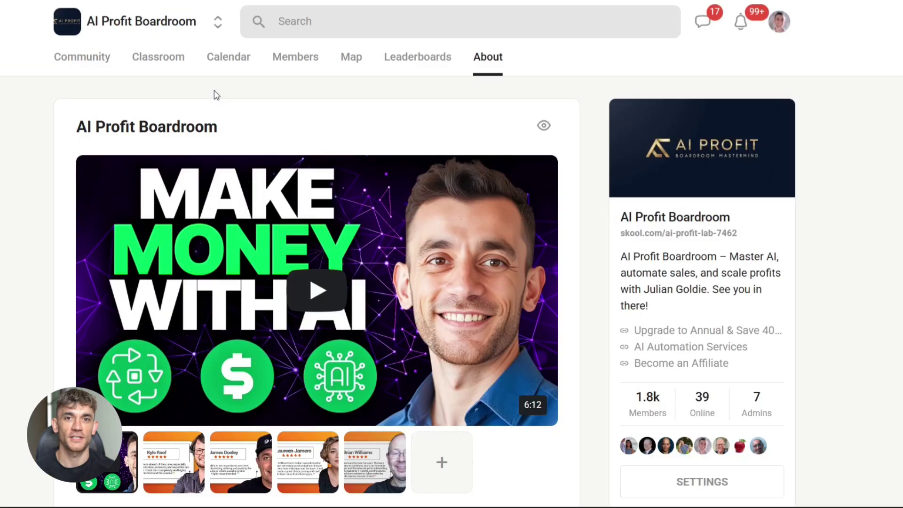
{"action": "left_click", "coordinate": [185, 56]}
{"action": "scroll", "coordinate": [253, 184], "scroll_direction": "down", "scroll_amount": 6}
{"action": "scroll", "coordinate": [253, 184], "scroll_direction": "down", "scroll_amount": 20}
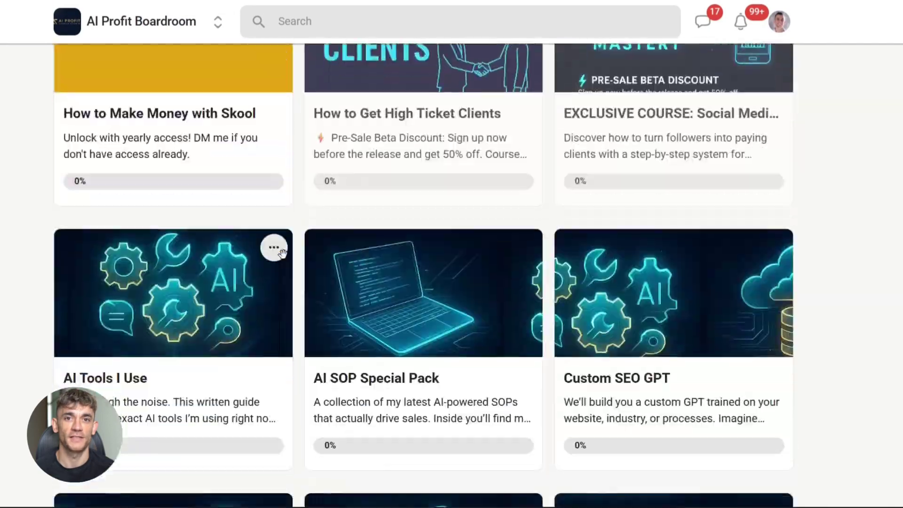
{"action": "scroll", "coordinate": [286, 260], "scroll_direction": "up", "scroll_amount": 10}
{"action": "scroll", "coordinate": [323, 289], "scroll_direction": "up", "scroll_amount": 15}
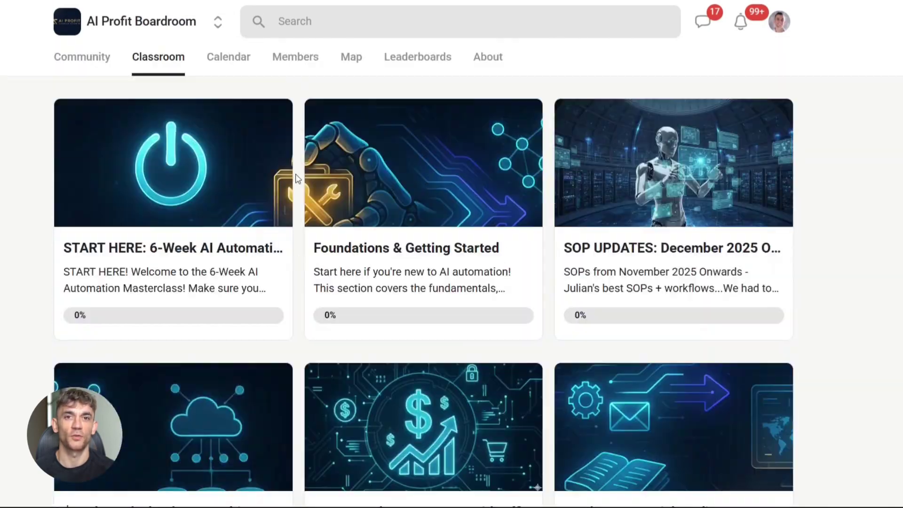
{"action": "left_click", "coordinate": [305, 56]}
{"action": "scroll", "coordinate": [369, 141], "scroll_direction": "down", "scroll_amount": 15}
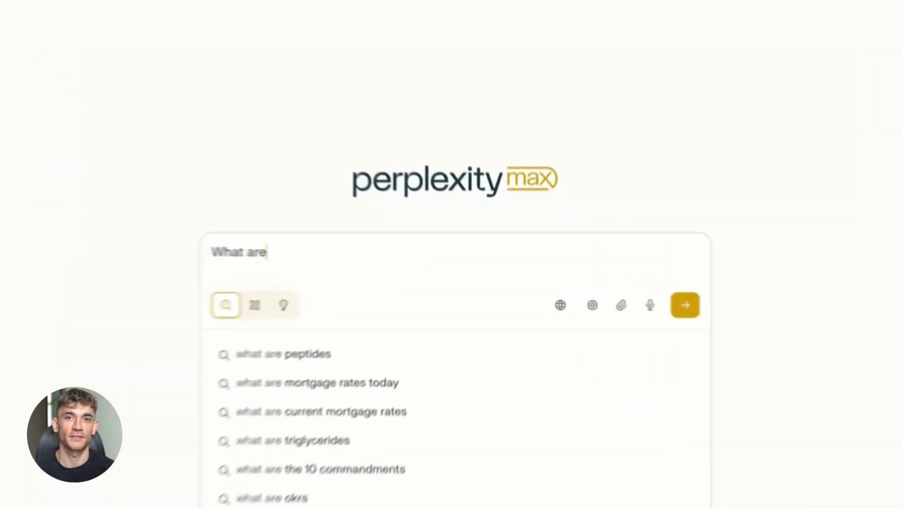
Ask Perplexity which work-performance blind spots you could improve on.
{"action": "type", "text": "some blind spots that I have in my work performance that I can improve on going"}
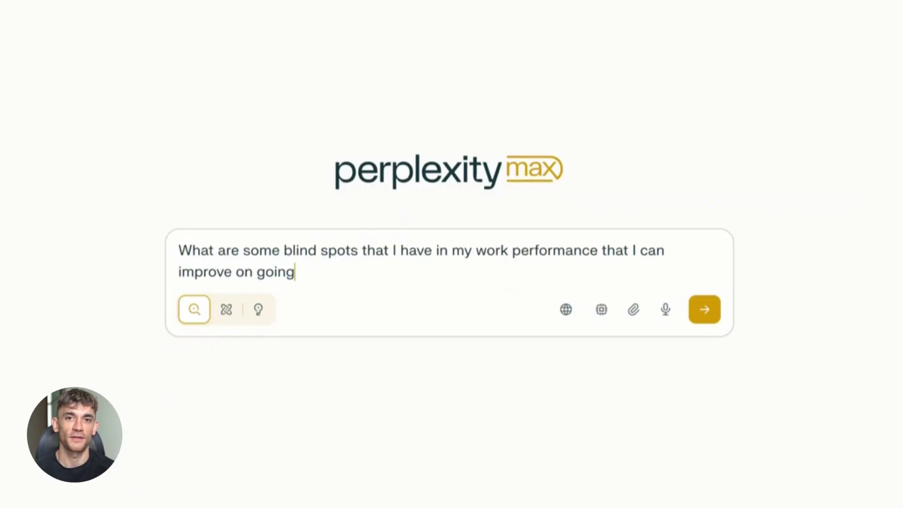
{"action": "type", "text": "ar?"}
{"action": "key", "text": "Return"}
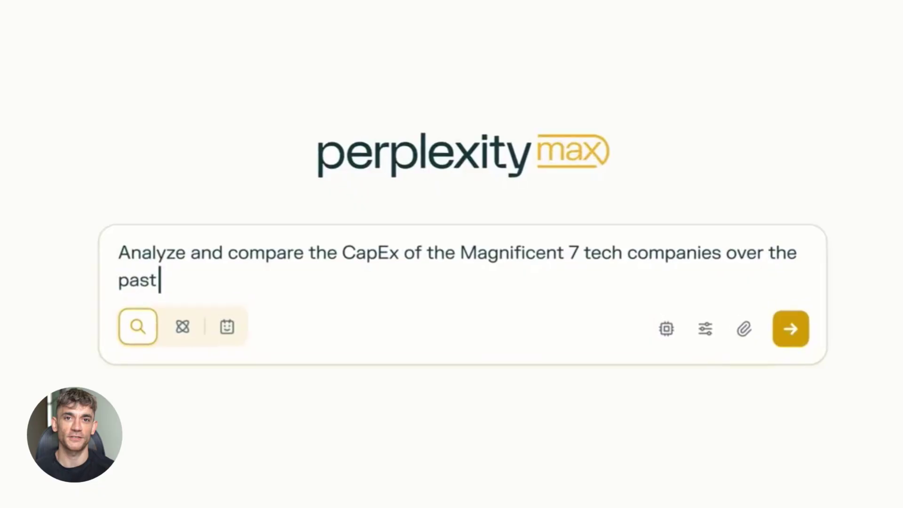
Request a five-year Magnificent 7 CapEx Excel analysis, then add a CapEx-to-free-cash-flow comparison.
{"action": "type", "text": "five fiscal years in excel"}
{"action": "left_click", "coordinate": [828, 332]}
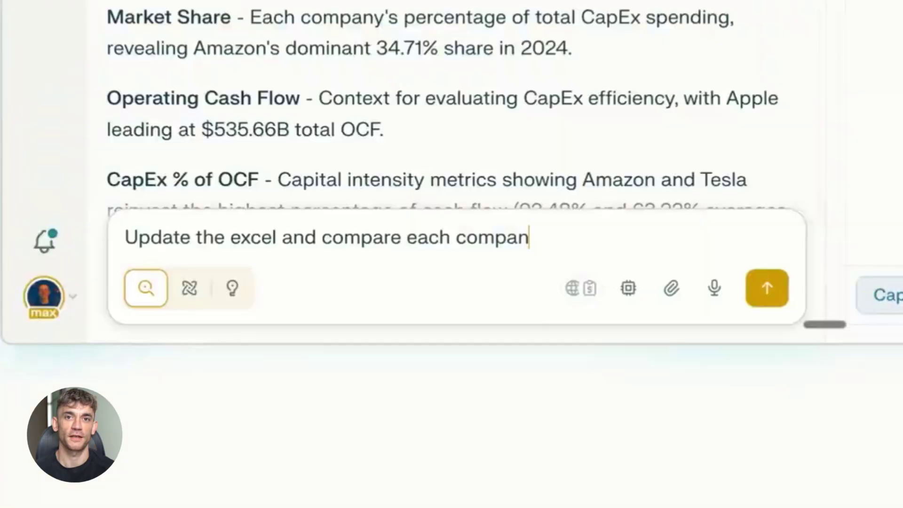
{"action": "type", "text": "y's CapEx to their free cash flow"}
{"action": "left_click", "coordinate": [816, 289]}
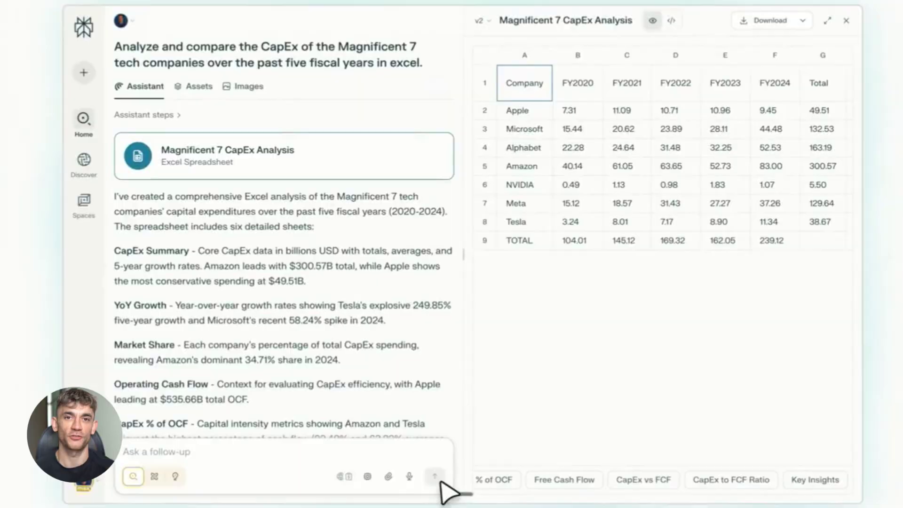
Review the CapEx vs FCF and CapEx to FCF Ratio sheets and choose a download format.
{"action": "left_click", "coordinate": [643, 479]}
{"action": "left_click", "coordinate": [732, 480]}
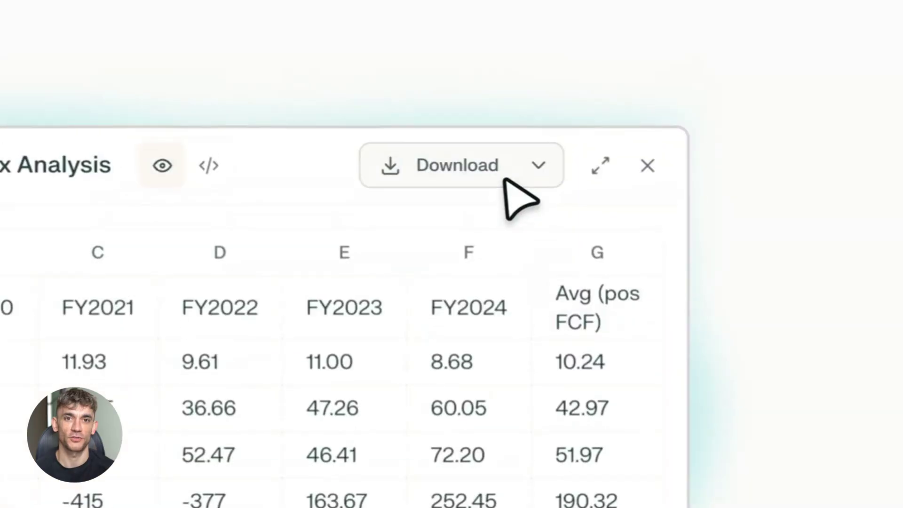
{"action": "left_click", "coordinate": [506, 180]}
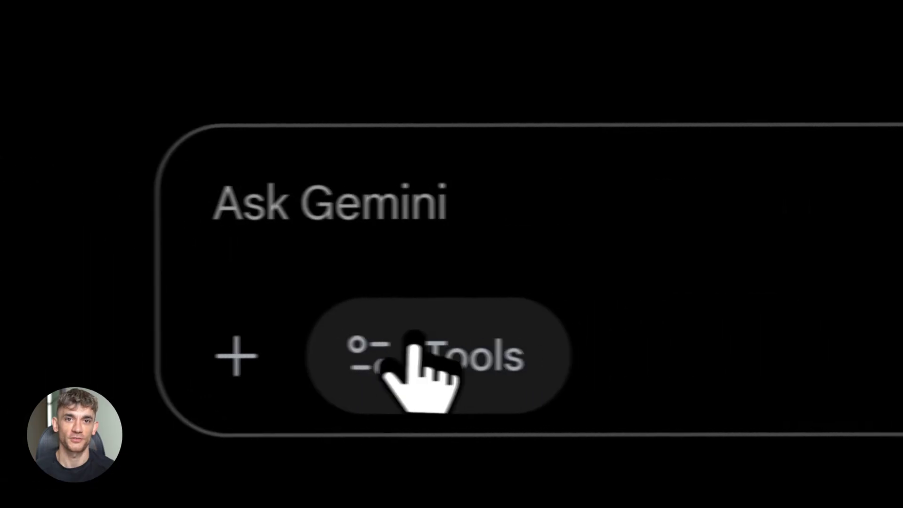
{"action": "left_click", "coordinate": [412, 353]}
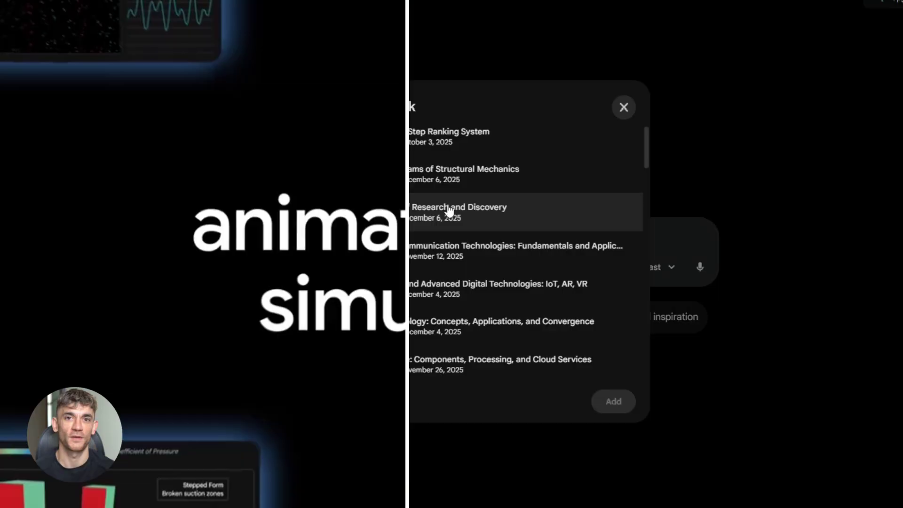
Pick Voice Search SEO Mastery for Siri and Alexa from the notebook list and add it.
{"action": "scroll", "coordinate": [447, 208], "scroll_direction": "down", "scroll_amount": 2}
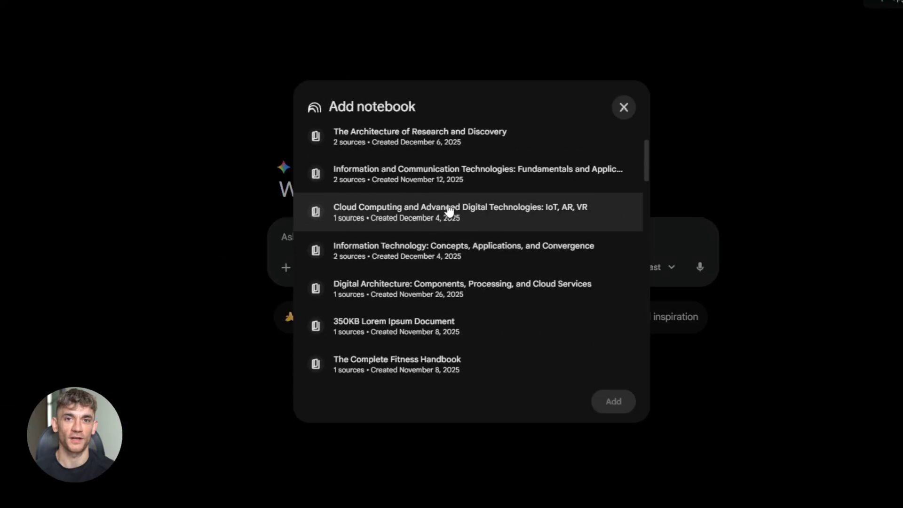
{"action": "scroll", "coordinate": [423, 212], "scroll_direction": "up", "scroll_amount": 1}
{"action": "scroll", "coordinate": [399, 266], "scroll_direction": "down", "scroll_amount": 4}
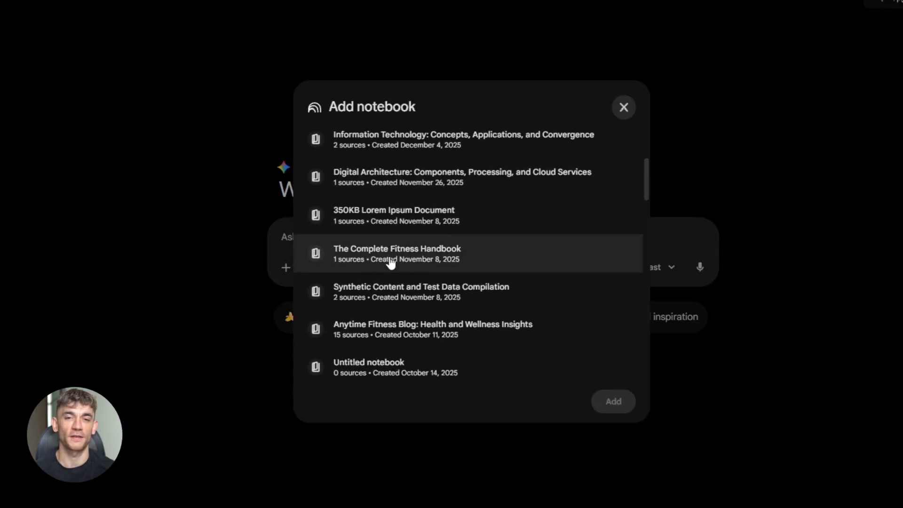
{"action": "scroll", "coordinate": [383, 252], "scroll_direction": "down", "scroll_amount": 4}
{"action": "scroll", "coordinate": [379, 235], "scroll_direction": "down", "scroll_amount": 2}
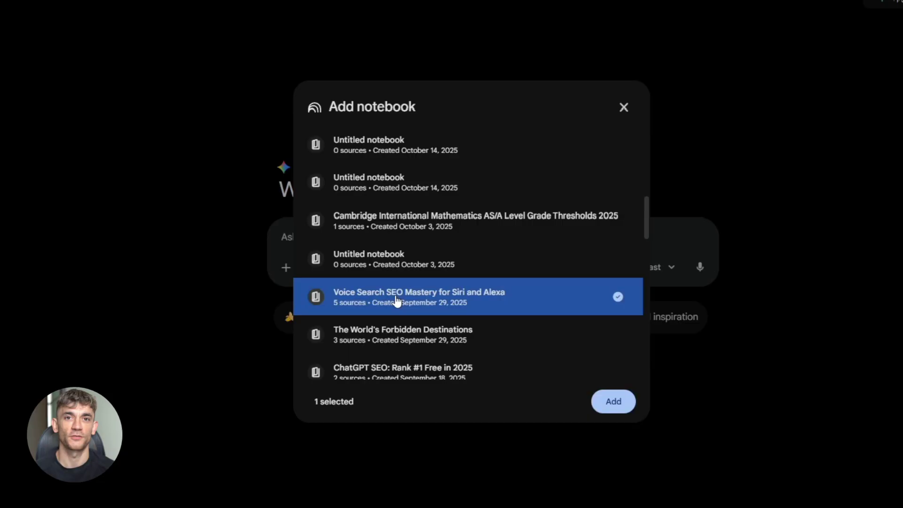
{"action": "left_click", "coordinate": [630, 405]}
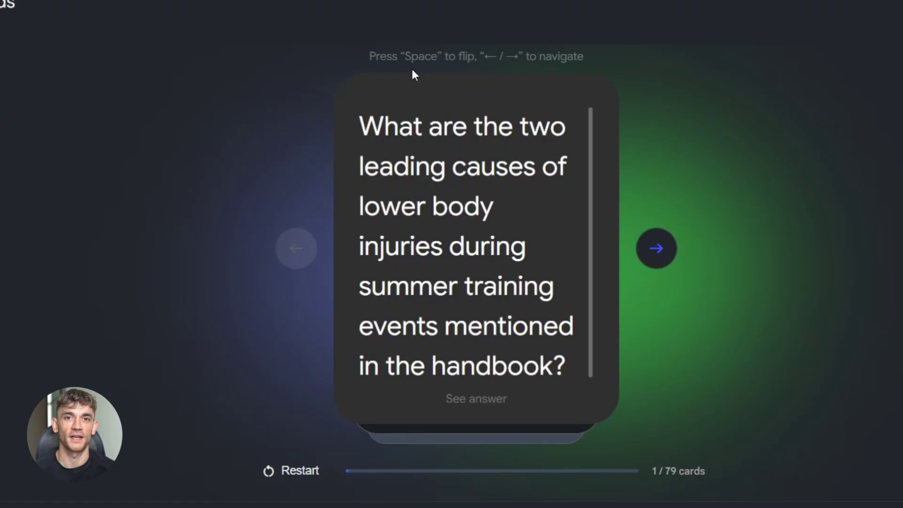
Advance to flashcard 8 and flip it to check its answer.
{"action": "left_click", "coordinate": [657, 248]}
{"action": "left_click", "coordinate": [657, 249]}
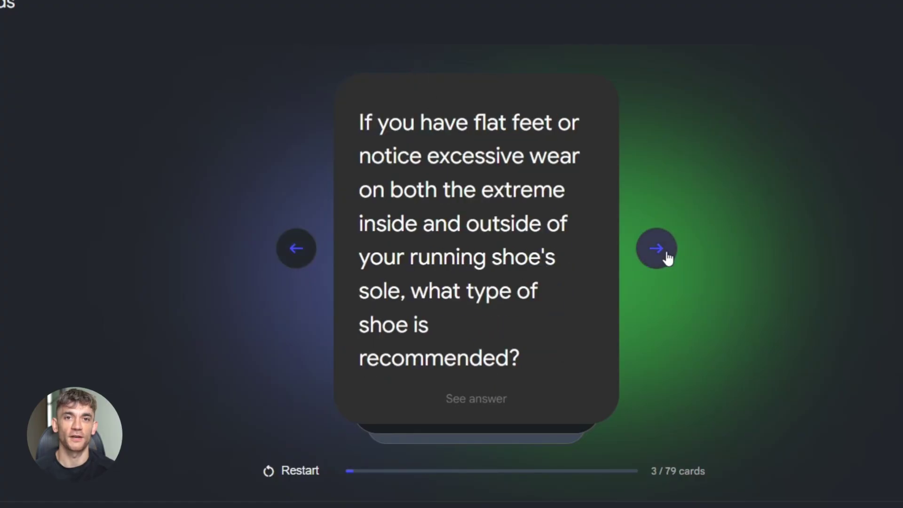
{"action": "left_click", "coordinate": [656, 249]}
{"action": "left_click", "coordinate": [656, 249]}
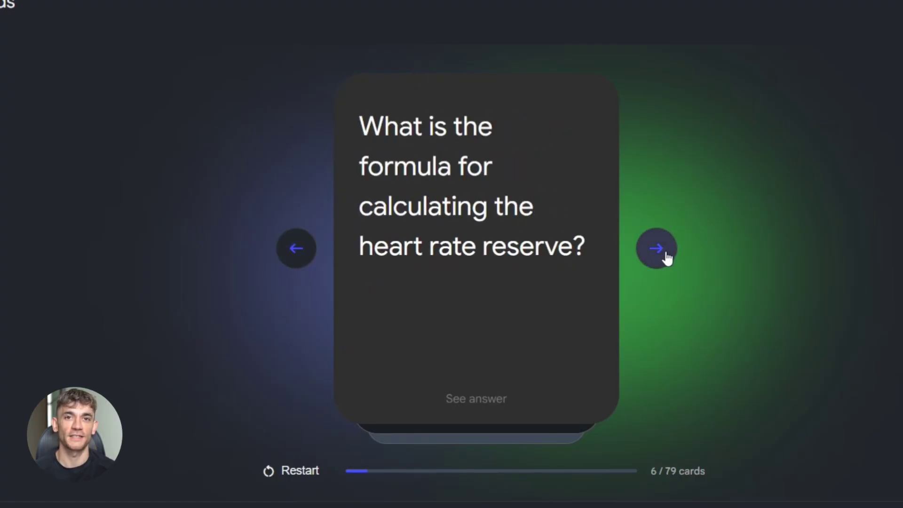
{"action": "left_click", "coordinate": [663, 254]}
{"action": "left_click", "coordinate": [655, 247]}
{"action": "left_click", "coordinate": [476, 419]}
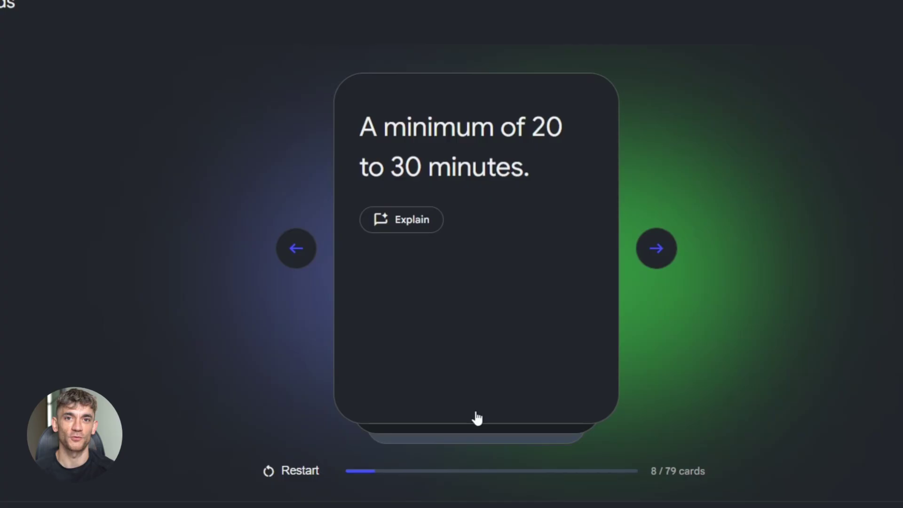
{"action": "left_click", "coordinate": [476, 417]}
{"action": "left_click", "coordinate": [476, 417]}
{"action": "left_click", "coordinate": [477, 417]}
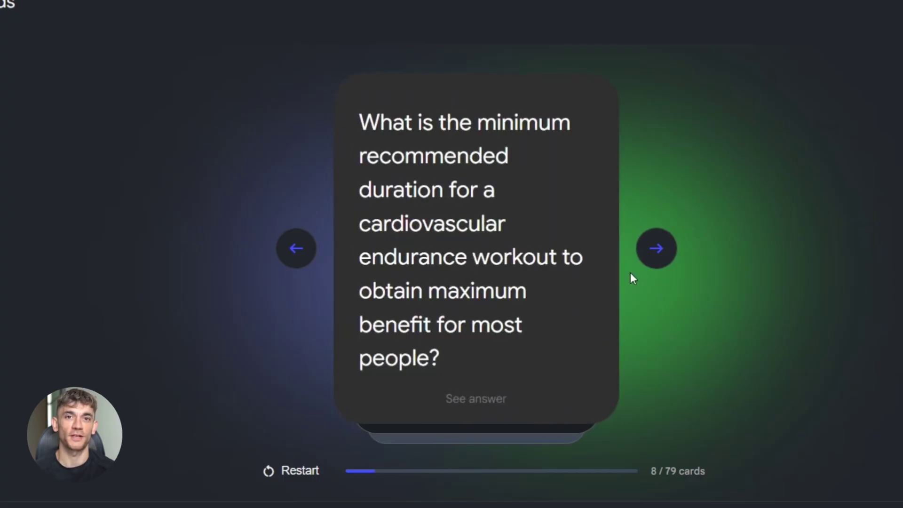
Continue through the deck toward card 31 of 79, checking the Step Test card's answer.
{"action": "left_click", "coordinate": [669, 246]}
{"action": "left_click", "coordinate": [669, 247]}
{"action": "left_click", "coordinate": [669, 246]}
{"action": "left_click", "coordinate": [669, 246]}
{"action": "left_click", "coordinate": [670, 247]}
{"action": "left_click", "coordinate": [670, 247]}
{"action": "left_click", "coordinate": [667, 248]}
{"action": "left_click", "coordinate": [667, 249]}
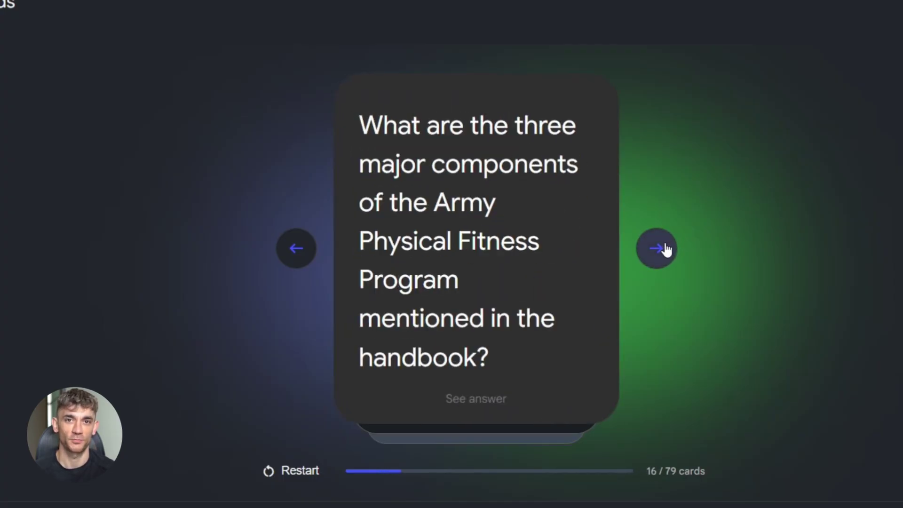
{"action": "left_click", "coordinate": [667, 250]}
{"action": "left_click", "coordinate": [667, 250]}
{"action": "left_click", "coordinate": [667, 249]}
{"action": "left_click", "coordinate": [665, 250]}
{"action": "left_click", "coordinate": [664, 249]}
{"action": "left_click", "coordinate": [662, 248]}
{"action": "left_click", "coordinate": [661, 248]}
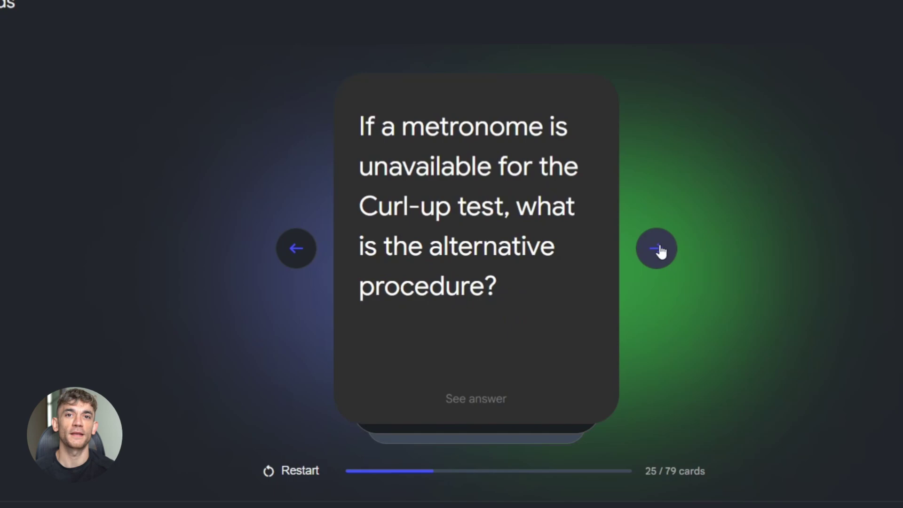
{"action": "left_click", "coordinate": [661, 251]}
{"action": "left_click", "coordinate": [433, 410]}
{"action": "left_click", "coordinate": [456, 401]}
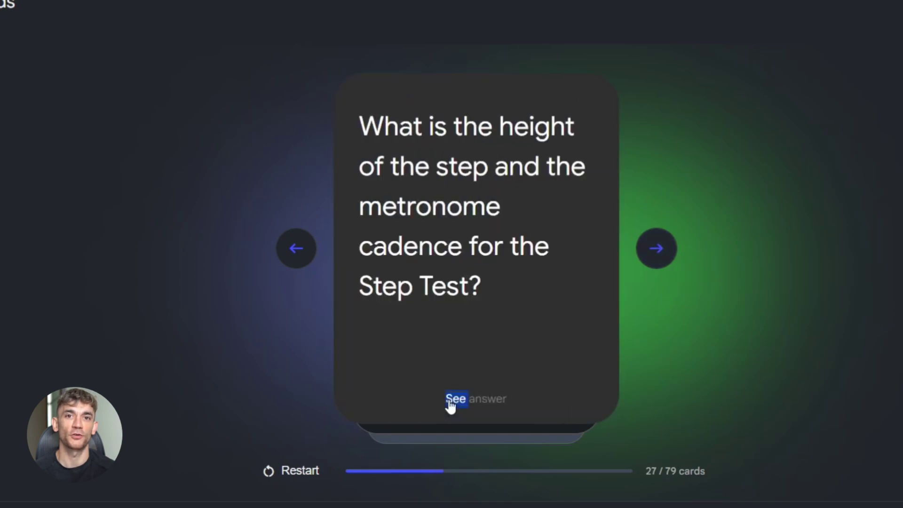
{"action": "double_click", "coordinate": [510, 388]}
{"action": "left_click", "coordinate": [510, 389]}
{"action": "left_click", "coordinate": [667, 252]}
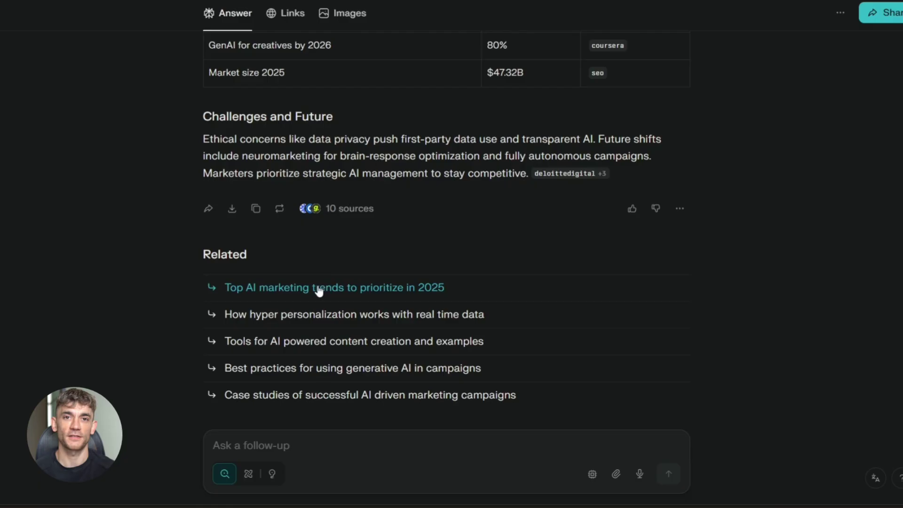
Ask Perplexity the related 'Top AI marketing trends to prioritize in 2025' question and review its source links.
{"action": "left_click", "coordinate": [319, 288]}
{"action": "scroll", "coordinate": [397, 250], "scroll_direction": "up", "scroll_amount": 10}
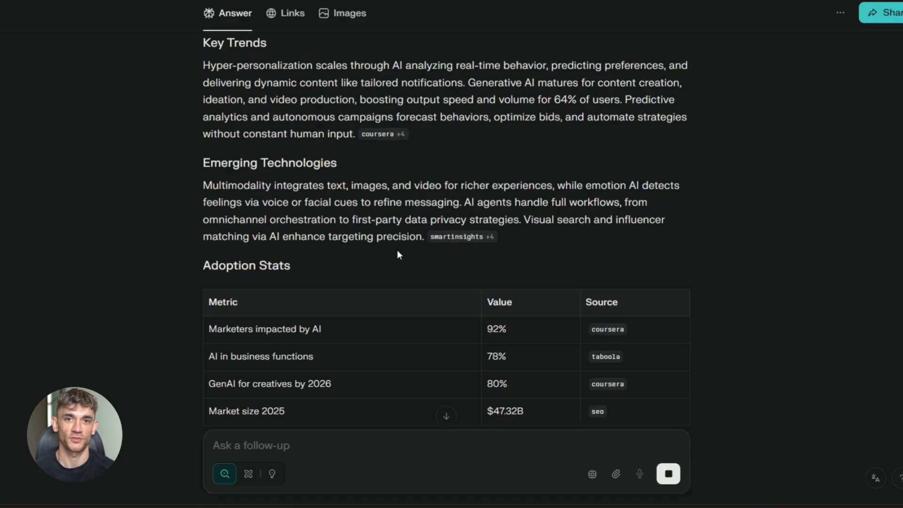
{"action": "scroll", "coordinate": [397, 250], "scroll_direction": "up", "scroll_amount": 3}
{"action": "left_click", "coordinate": [287, 13]}
{"action": "scroll", "coordinate": [355, 165], "scroll_direction": "down", "scroll_amount": 8}
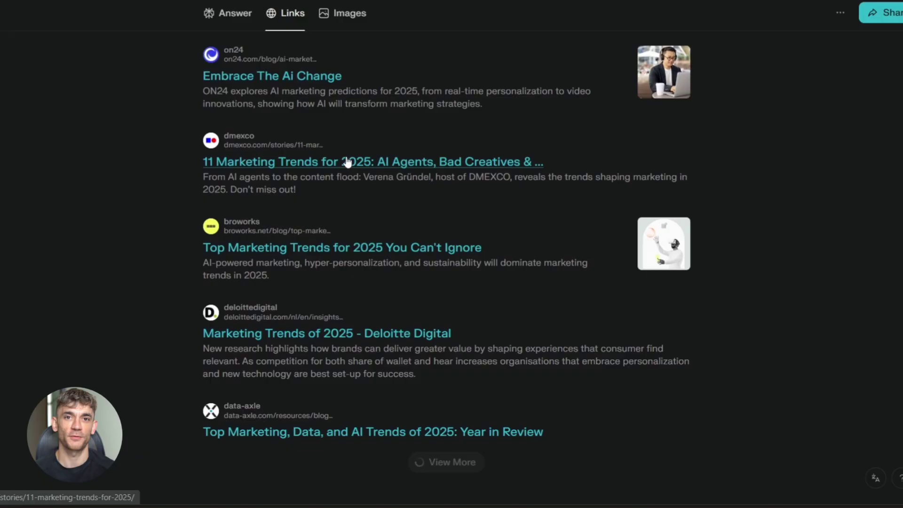
{"action": "scroll", "coordinate": [295, 116], "scroll_direction": "up", "scroll_amount": 10}
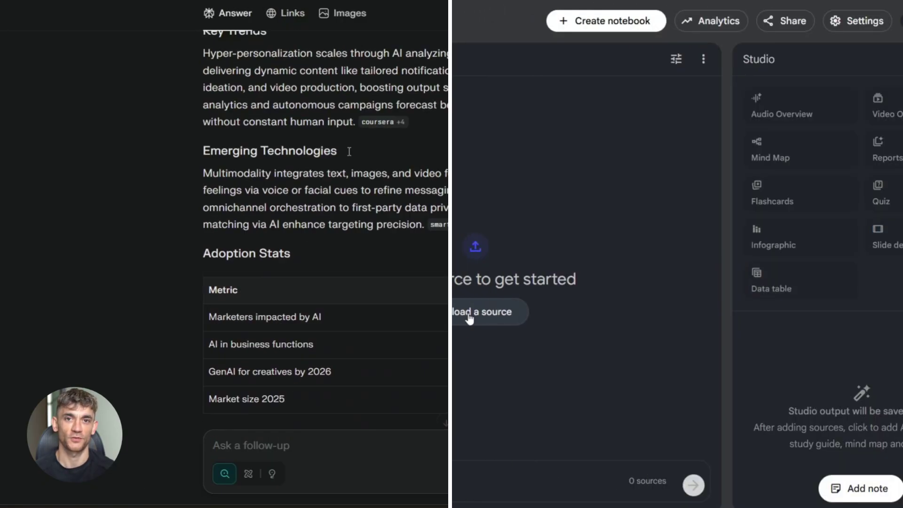
{"action": "left_click", "coordinate": [468, 315]}
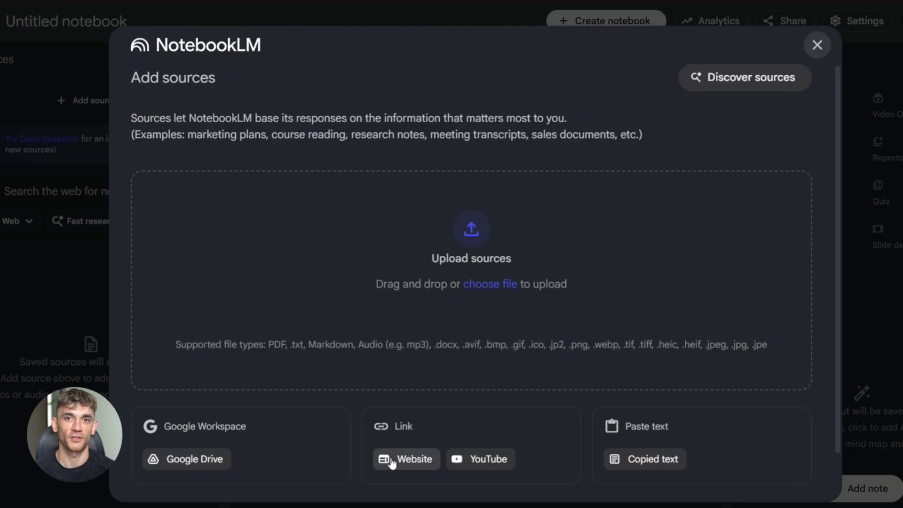
Add the wordstream article URL as a website source, then start a Video Overview and Infographic.
{"action": "left_click", "coordinate": [391, 463]}
{"action": "left_click", "coordinate": [785, 476]}
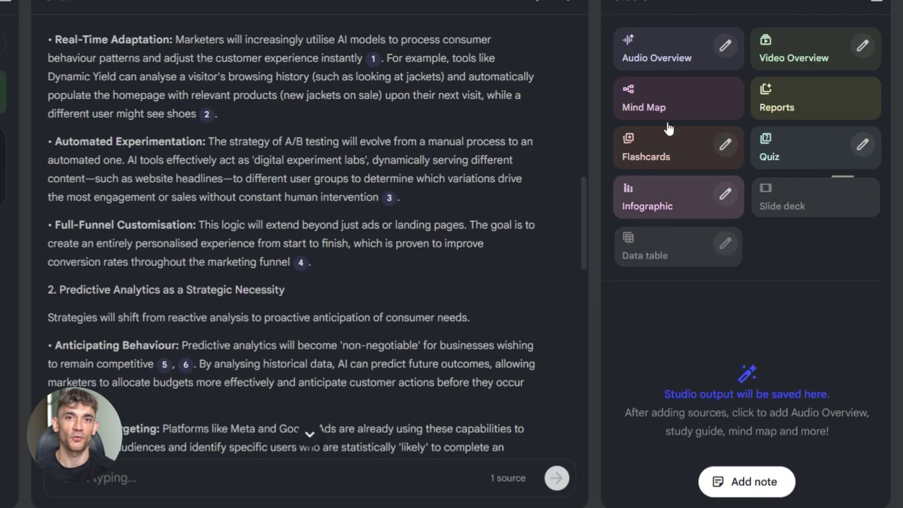
{"action": "left_click", "coordinate": [771, 45]}
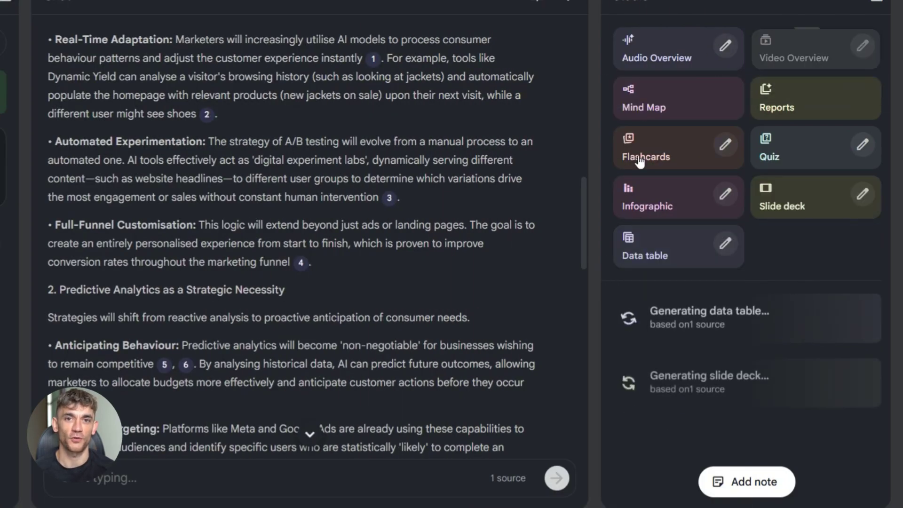
{"action": "left_click", "coordinate": [649, 193]}
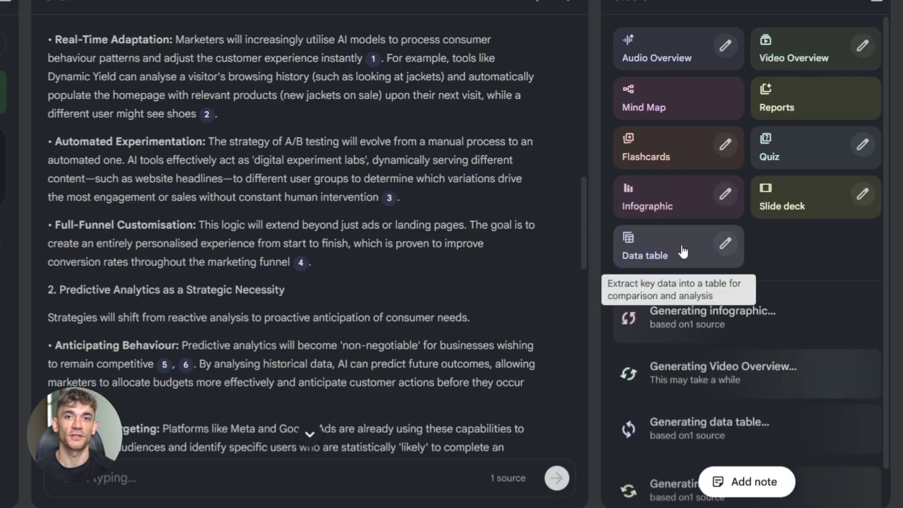
Attach the AI marketing NotebookLM notebook to the Gemini prompt.
{"action": "scroll", "coordinate": [703, 331], "scroll_direction": "down", "scroll_amount": 1}
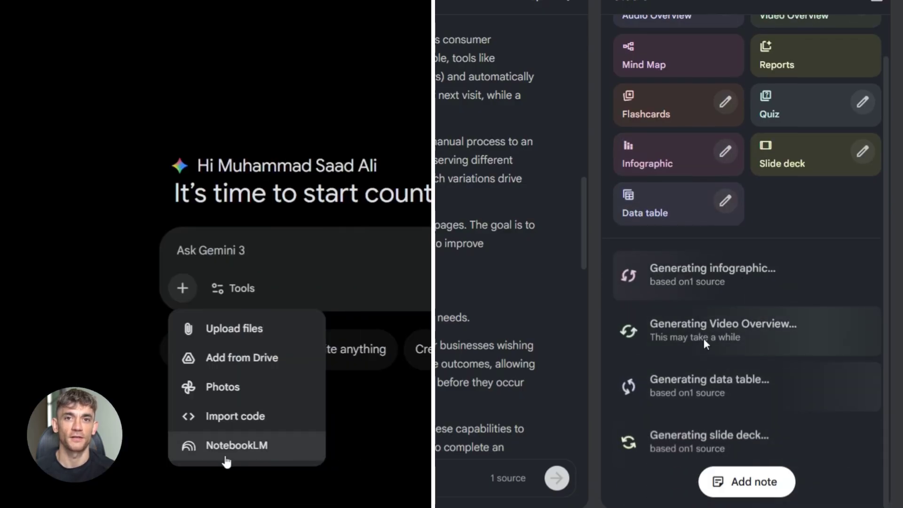
{"action": "left_click", "coordinate": [226, 446]}
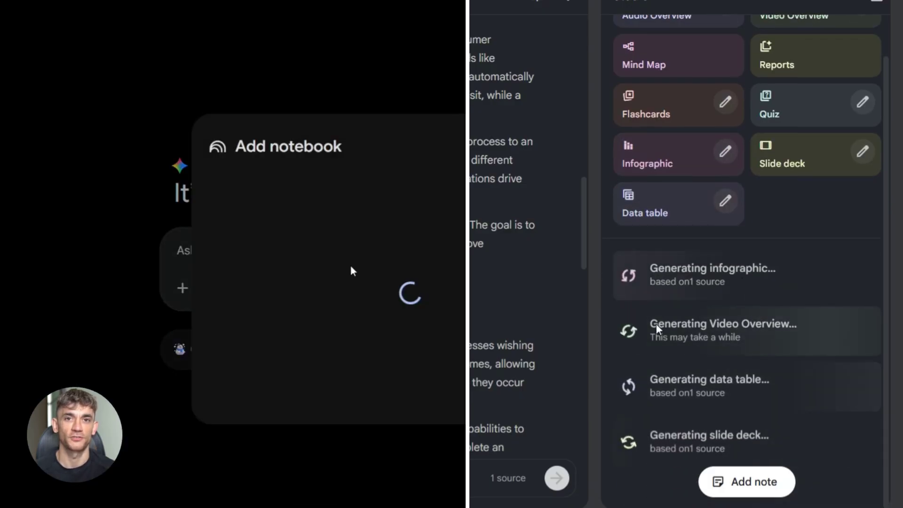
{"action": "left_click", "coordinate": [299, 192]}
Ask Gemini to 'Refine the answers, make them suitable for blog posts or understanding' and review the reply.
{"action": "type", "text": "Refine "}
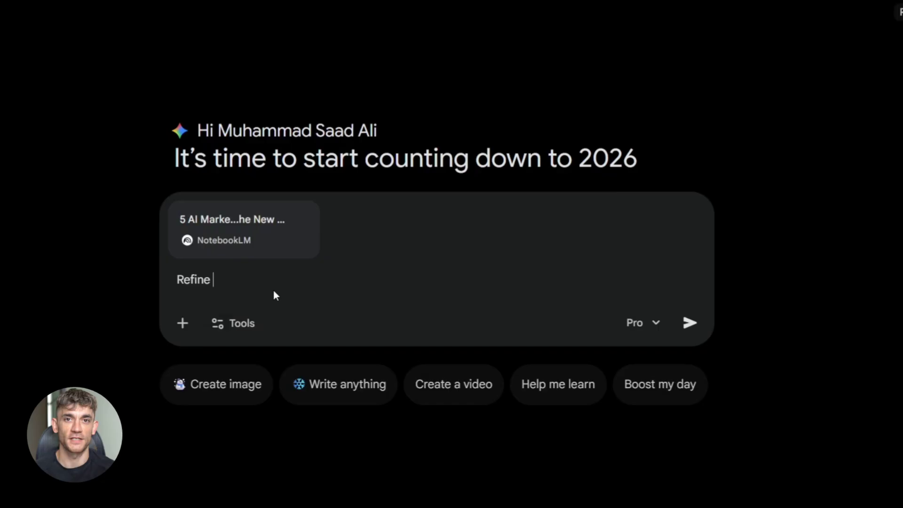
{"action": "type", "text": "the answers, make them suitable for blog posts or"}
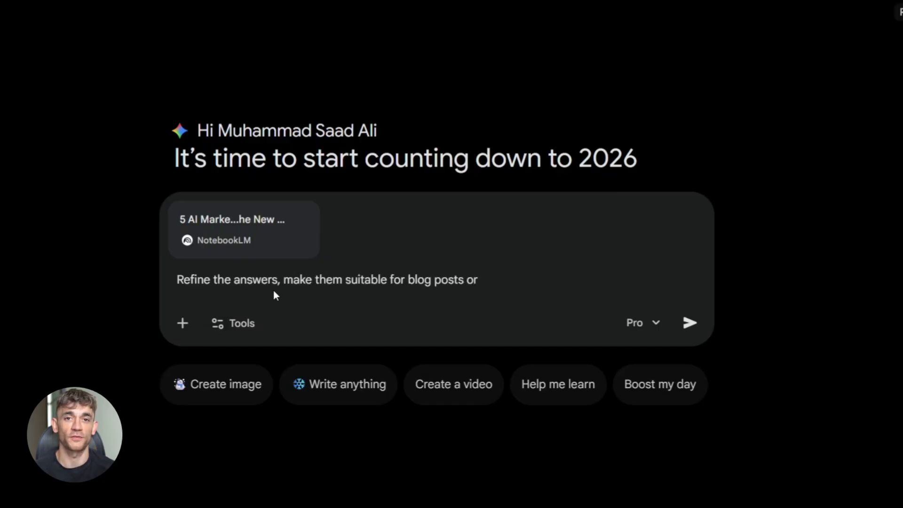
{"action": "type", "text": " understanding"}
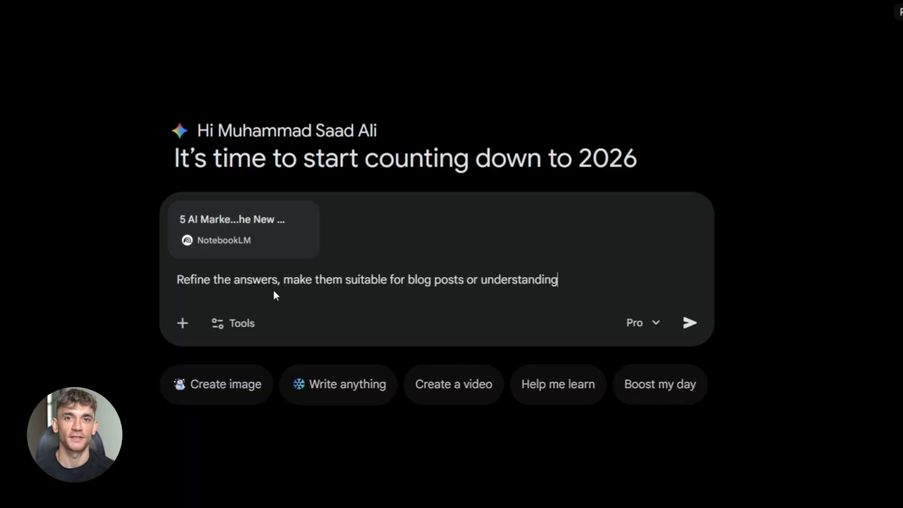
{"action": "key", "text": "Return"}
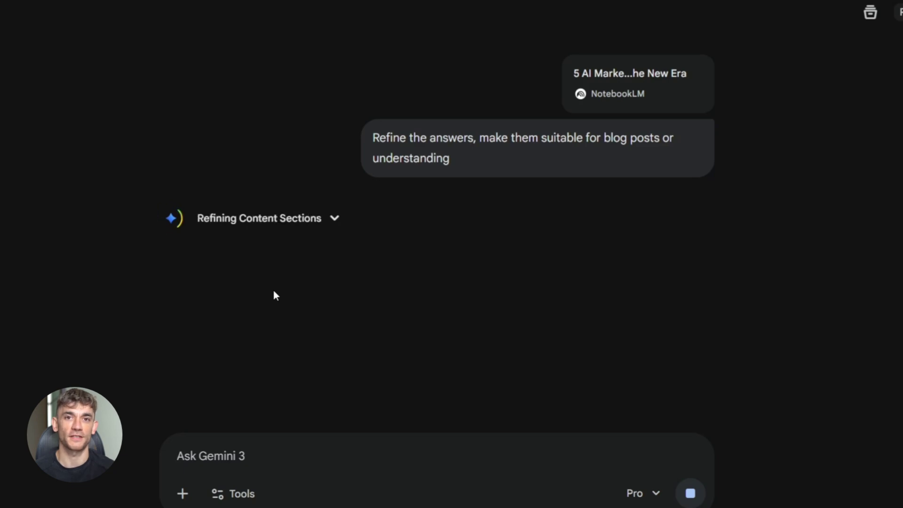
{"action": "scroll", "coordinate": [394, 240], "scroll_direction": "down", "scroll_amount": 6}
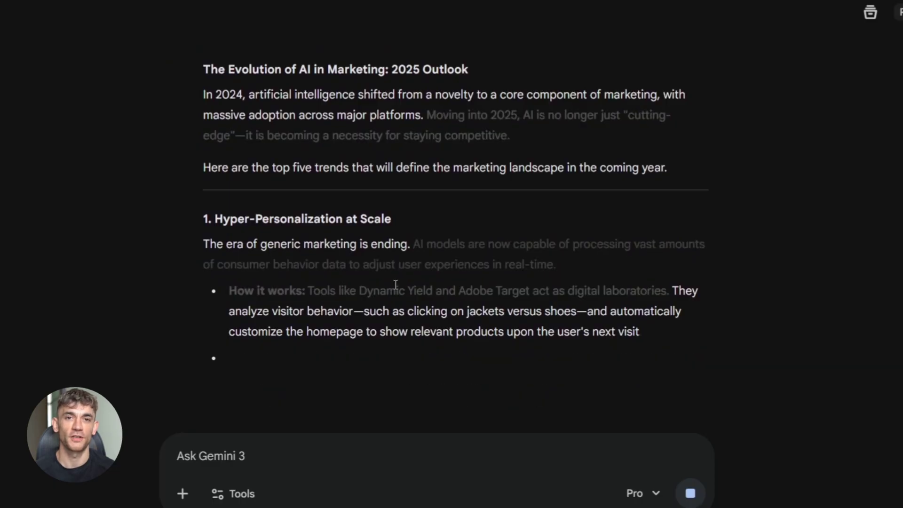
Ask Perplexity which blind spots in your work performance to improve on going into next year.
{"action": "scroll", "coordinate": [348, 163], "scroll_direction": "down", "scroll_amount": 5}
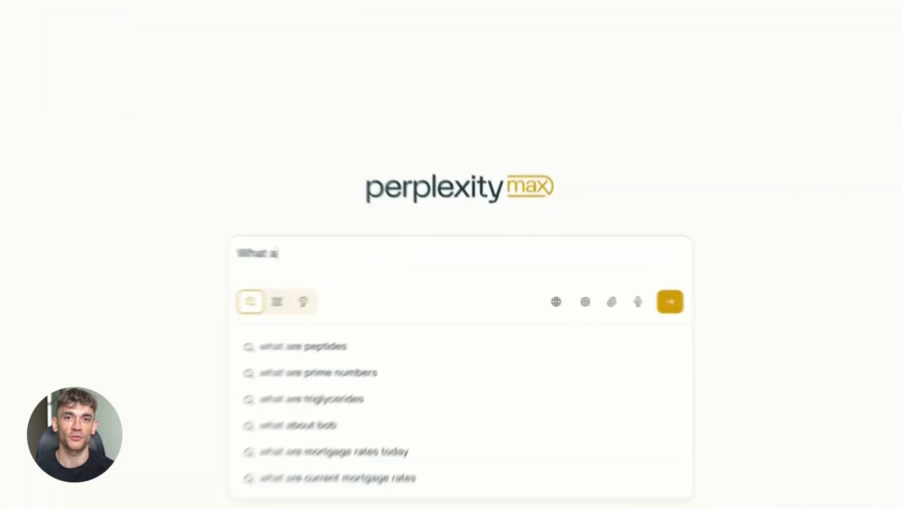
{"action": "type", "text": "re some blind spots that I have in my work performa"}
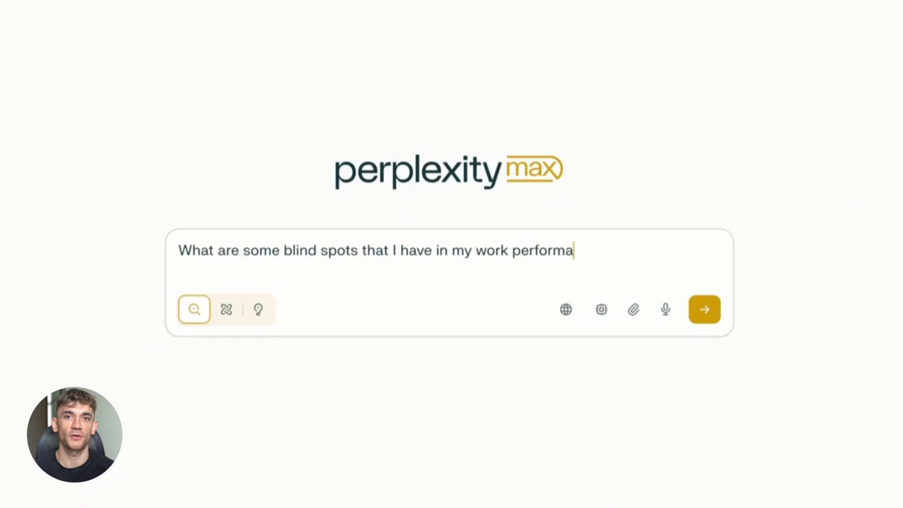
{"action": "type", "text": " year?"}
{"action": "key", "text": "Return"}
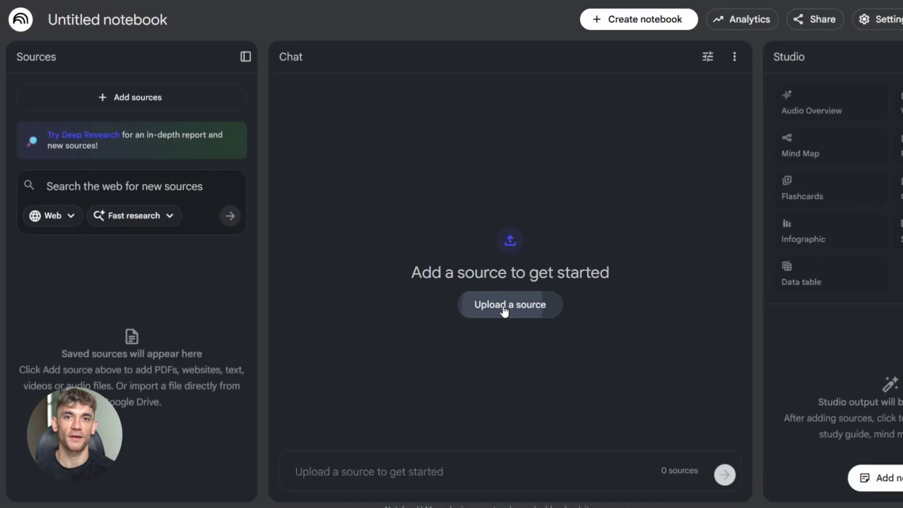
{"action": "left_click", "coordinate": [504, 310]}
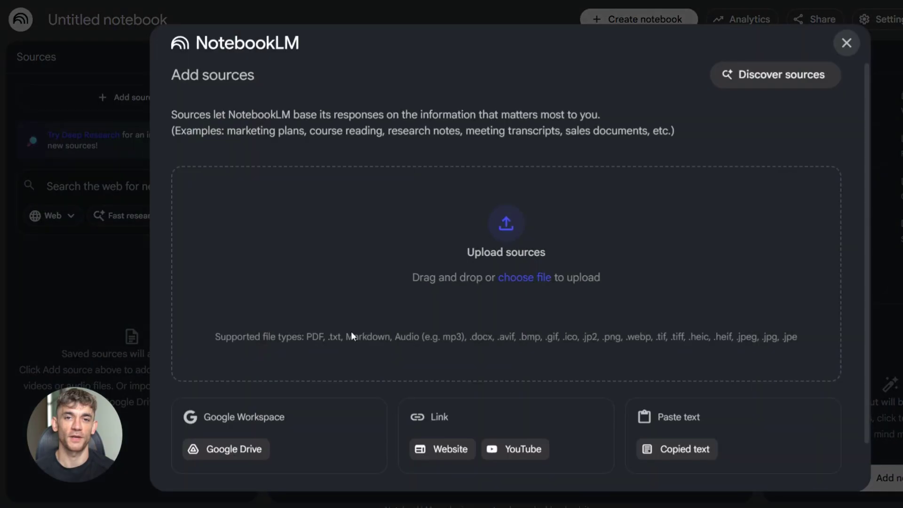
Import the 5 AI Marketing Trends article as a website source, then begin a Deep Research prompt 'Compare…'.
{"action": "left_click", "coordinate": [445, 449]}
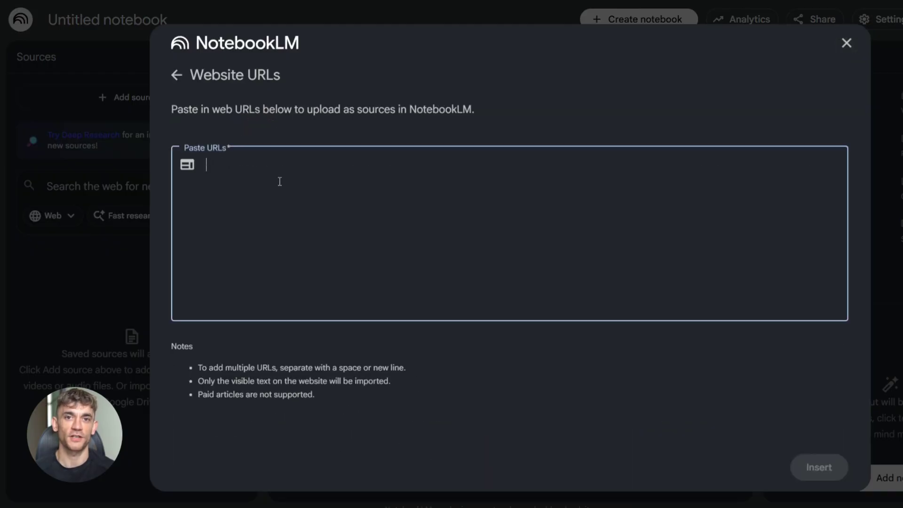
{"action": "left_click", "coordinate": [838, 468]}
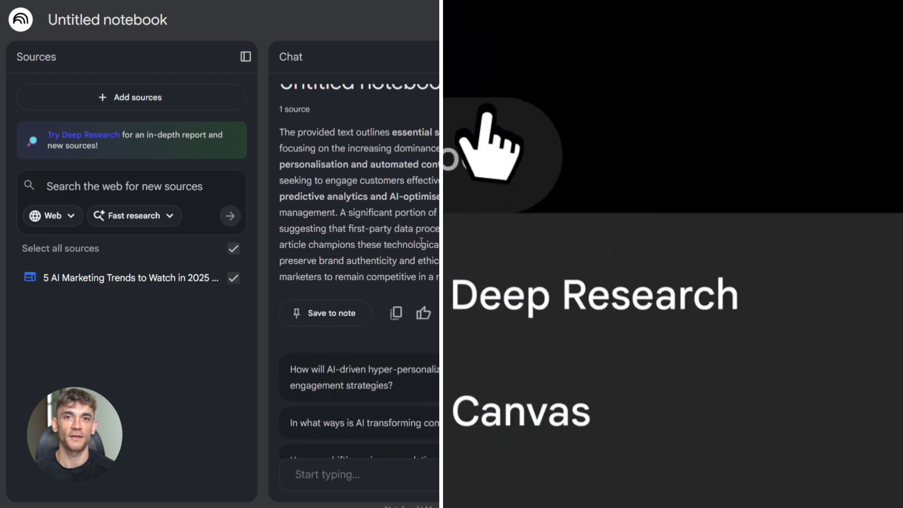
{"action": "left_click", "coordinate": [501, 295]}
{"action": "type", "text": "Comp"}
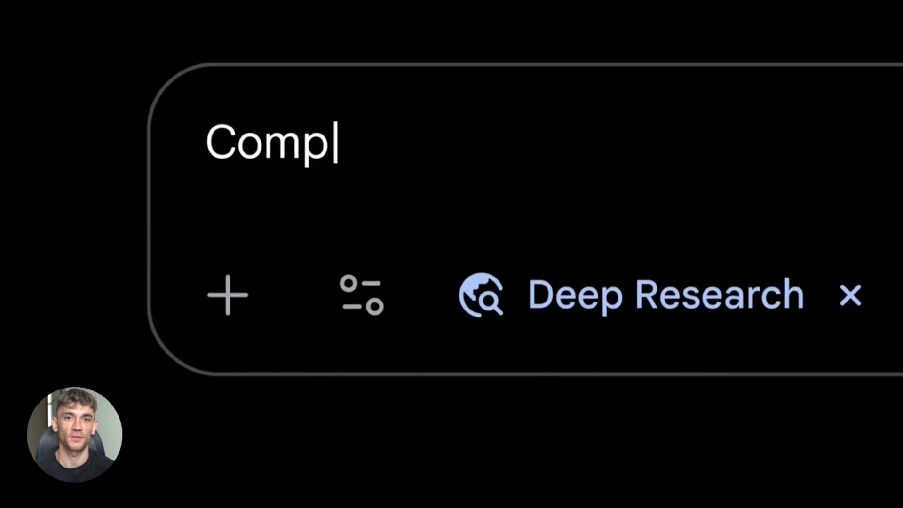
{"action": "type", "text": "are SF"}
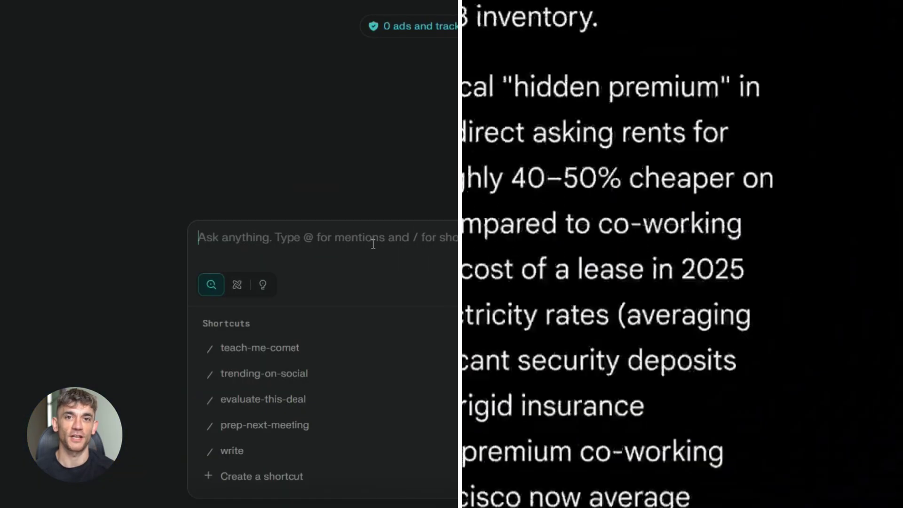
Search Perplexity Comet for the latest AI marketing trends and scroll through the answer.
{"action": "type", "text": "AI marketing trends. Research the latest"}
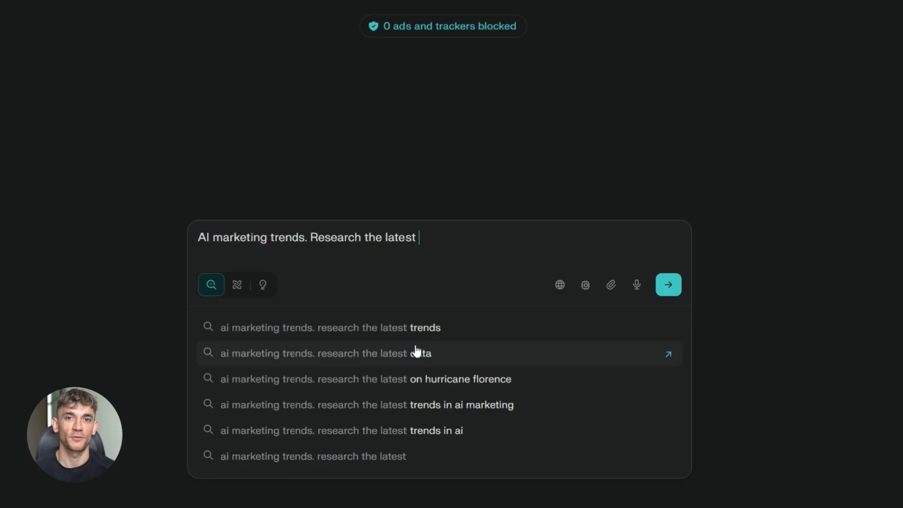
{"action": "left_click", "coordinate": [417, 352]}
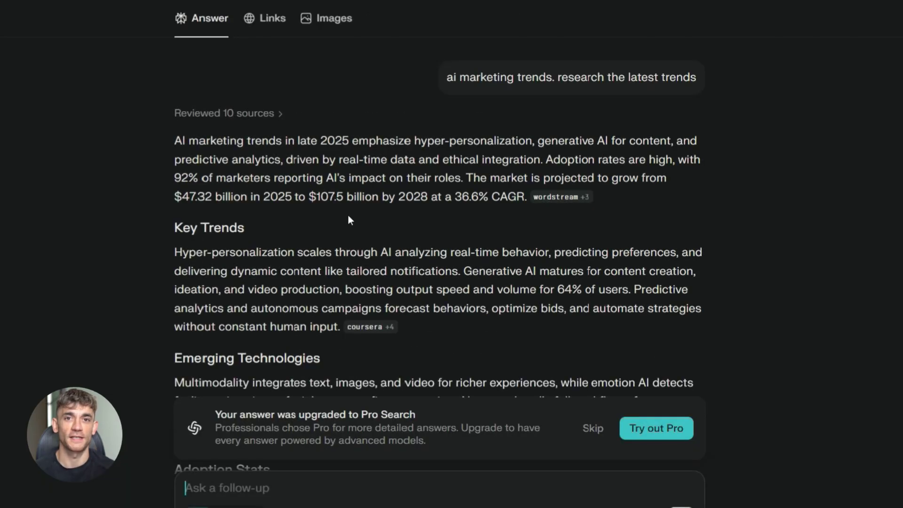
{"action": "scroll", "coordinate": [528, 357], "scroll_direction": "down", "scroll_amount": 6}
{"action": "scroll", "coordinate": [470, 244], "scroll_direction": "down", "scroll_amount": 5}
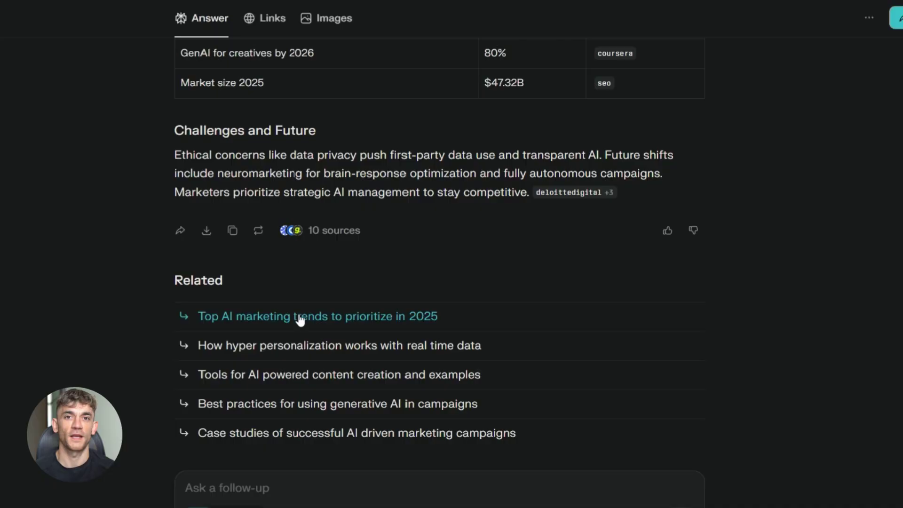
Run the related 2025 AI marketing trends follow-up, check its Links, then reread the Answer.
{"action": "left_click", "coordinate": [302, 316]}
{"action": "scroll", "coordinate": [330, 189], "scroll_direction": "up", "scroll_amount": 15}
{"action": "left_click", "coordinate": [265, 18]}
{"action": "scroll", "coordinate": [362, 157], "scroll_direction": "down", "scroll_amount": 10}
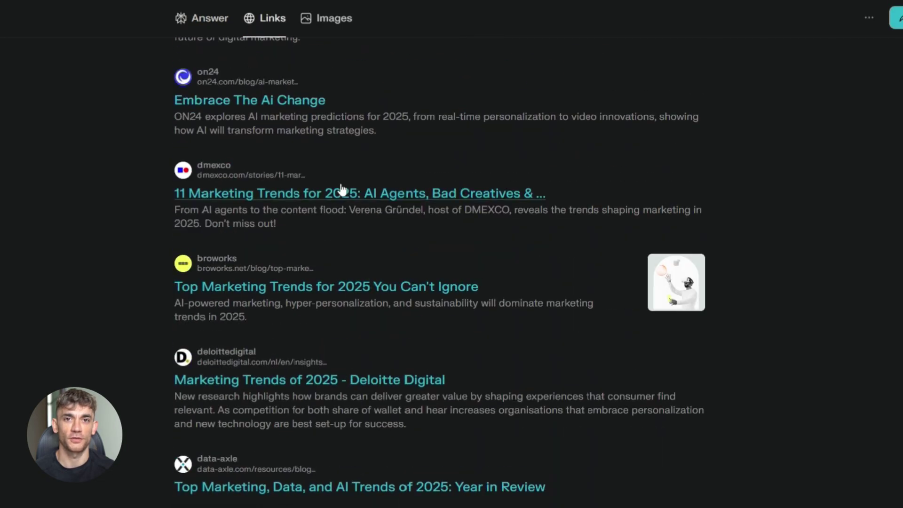
{"action": "left_click", "coordinate": [202, 18]}
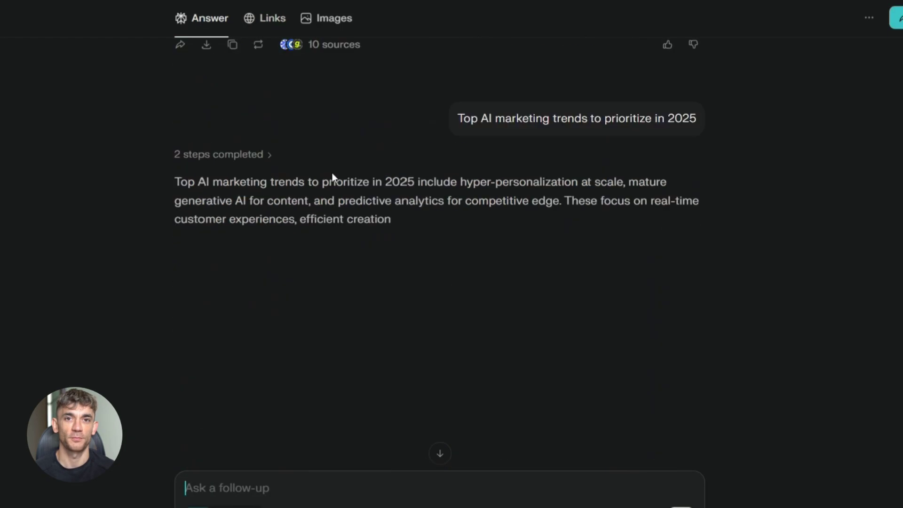
{"action": "scroll", "coordinate": [331, 173], "scroll_direction": "up", "scroll_amount": 15}
{"action": "scroll", "coordinate": [304, 169], "scroll_direction": "down", "scroll_amount": 15}
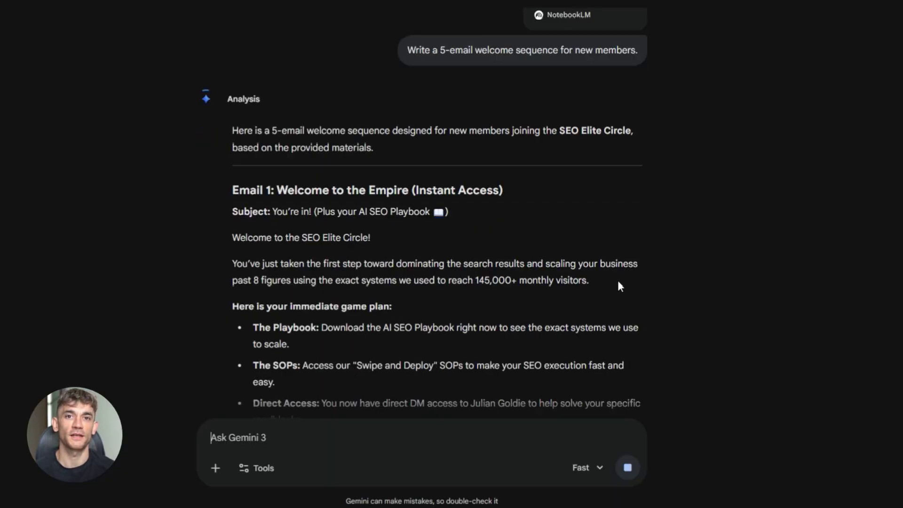
{"action": "scroll", "coordinate": [619, 285], "scroll_direction": "down", "scroll_amount": 10}
{"action": "scroll", "coordinate": [617, 281], "scroll_direction": "up", "scroll_amount": 15}
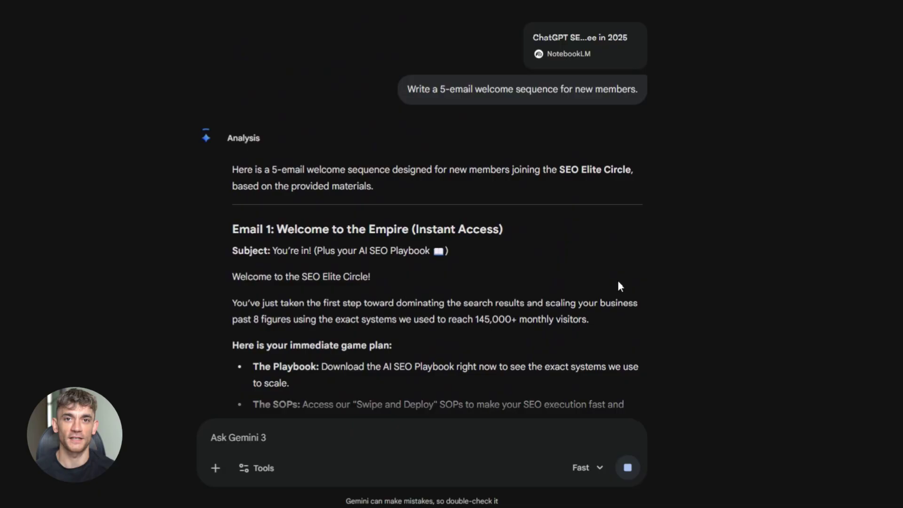
{"action": "scroll", "coordinate": [617, 280], "scroll_direction": "down", "scroll_amount": 1}
{"action": "scroll", "coordinate": [617, 280], "scroll_direction": "down", "scroll_amount": 15}
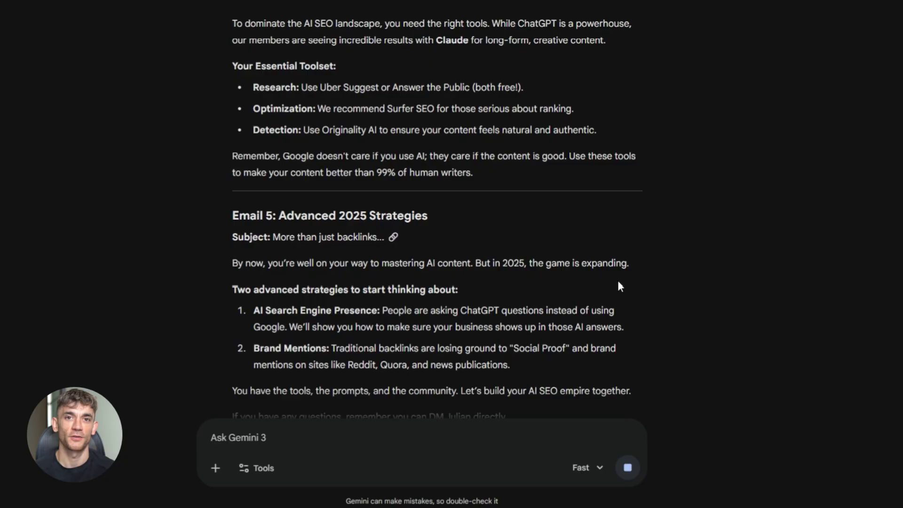
{"action": "scroll", "coordinate": [617, 286], "scroll_direction": "up", "scroll_amount": 10}
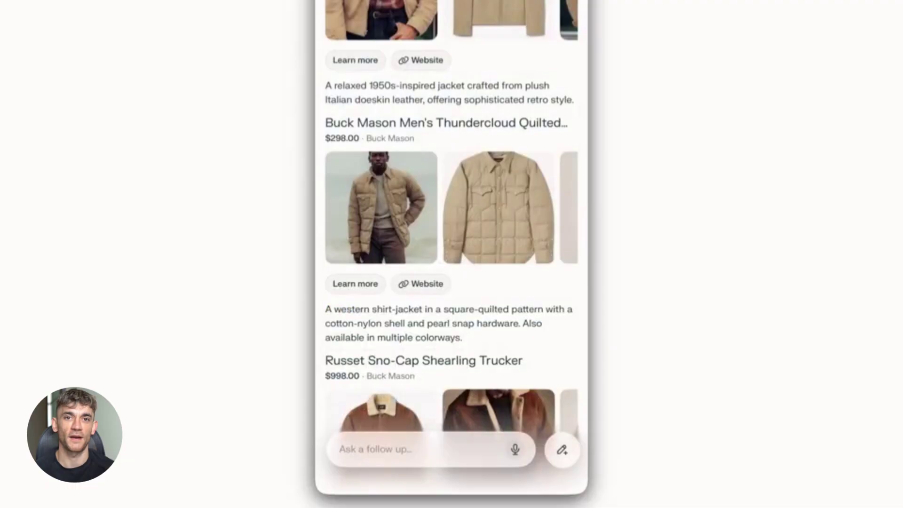
{"action": "scroll", "coordinate": [451, 242], "scroll_direction": "down", "scroll_amount": 10}
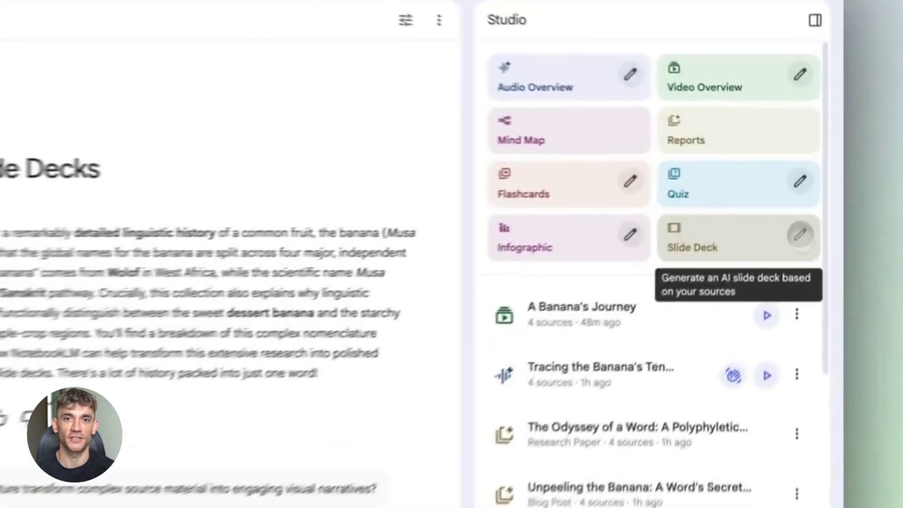
Begin a slide deck description 'Best use cas…', then present the 'Create your narrative' deck full-screen.
{"action": "left_click", "coordinate": [819, 196]}
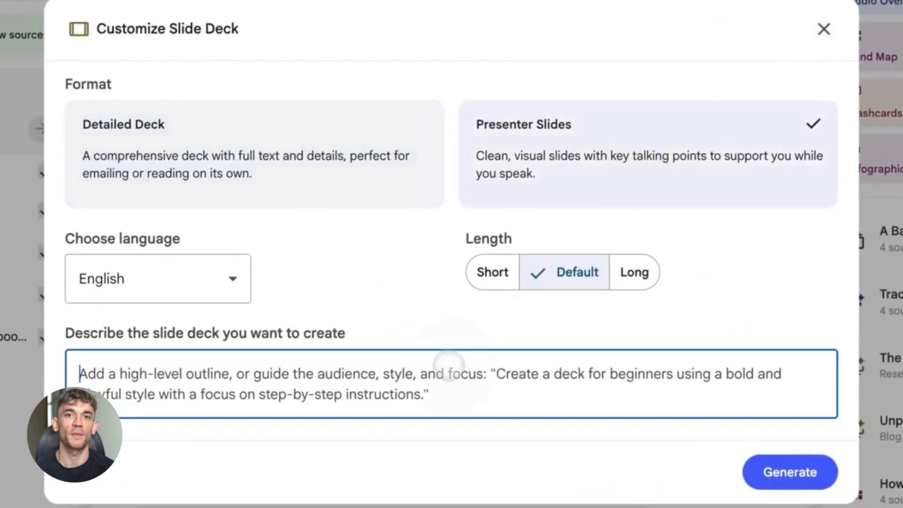
{"action": "type", "text": "Best use cas"}
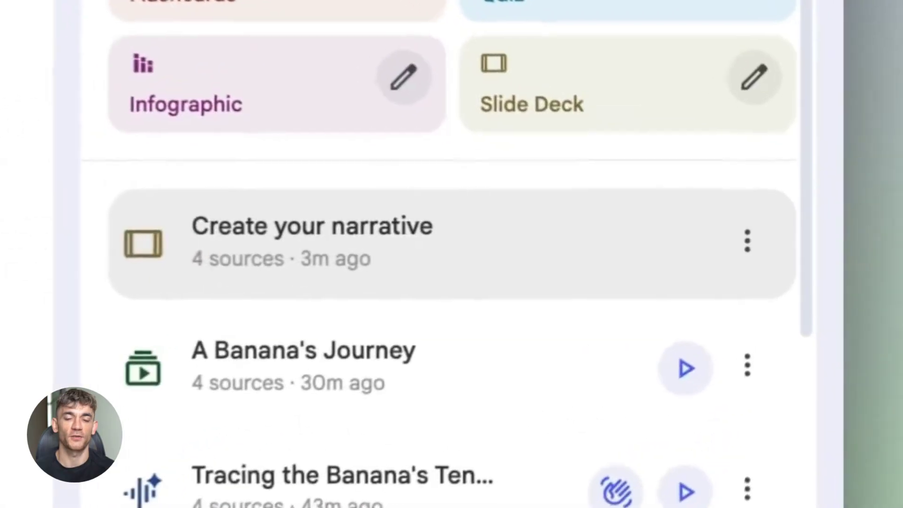
{"action": "left_click", "coordinate": [517, 250]}
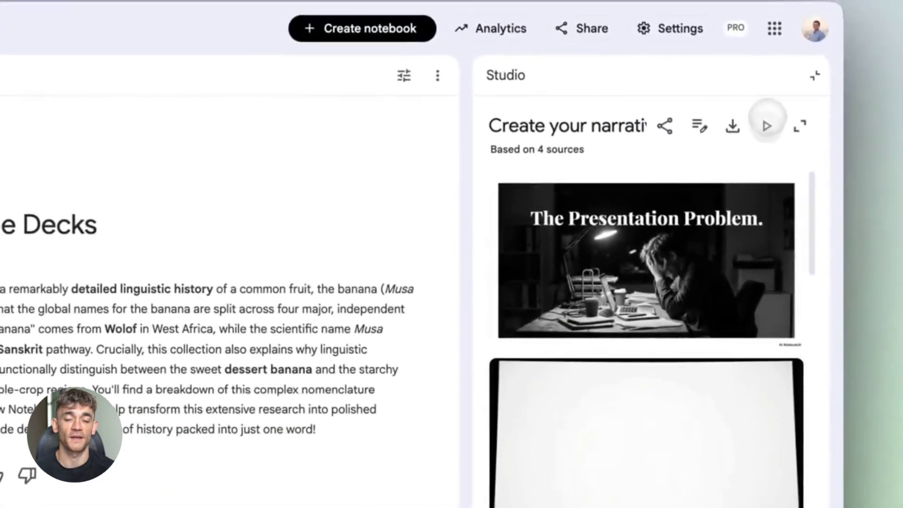
{"action": "left_click", "coordinate": [767, 127]}
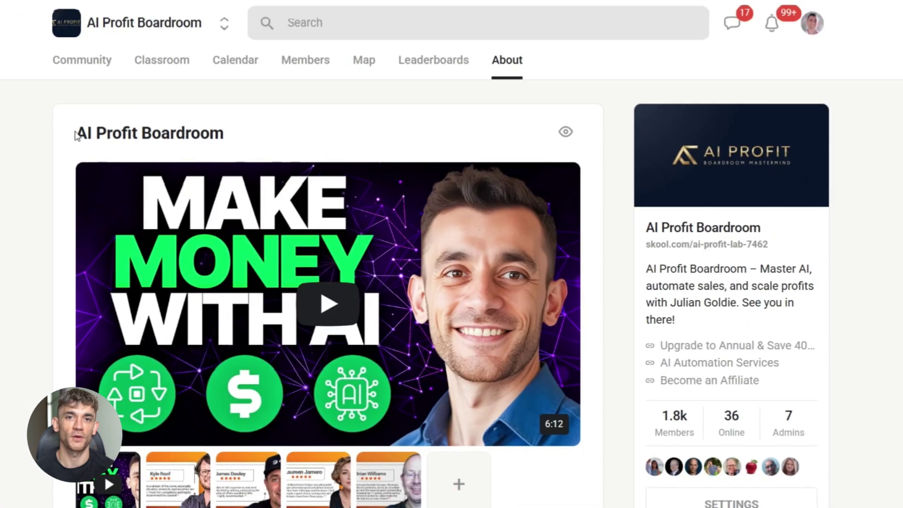
Read the AI Profit Boardroom About page, highlighting its name, daily Q&A and unlimited tech support perks.
{"action": "left_click_drag", "start_coordinate": [77, 133], "coordinate": [251, 129]}
{"action": "left_click", "coordinate": [105, 43]}
{"action": "scroll", "coordinate": [447, 286], "scroll_direction": "down", "scroll_amount": 5}
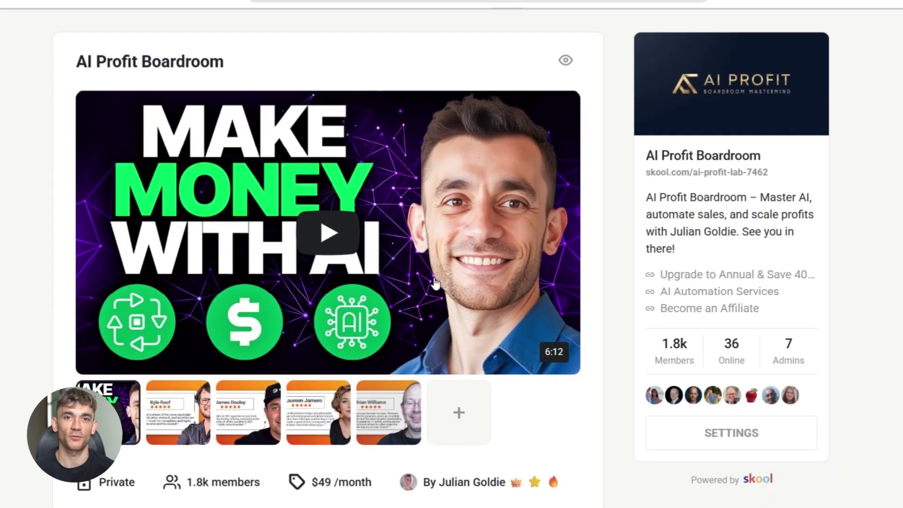
{"action": "scroll", "coordinate": [222, 252], "scroll_direction": "down", "scroll_amount": 9}
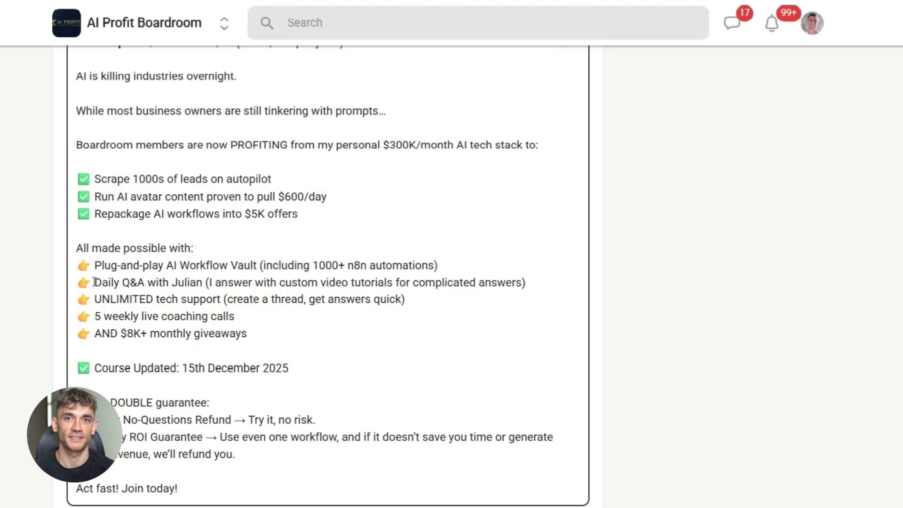
{"action": "left_click_drag", "start_coordinate": [379, 267], "coordinate": [320, 299]}
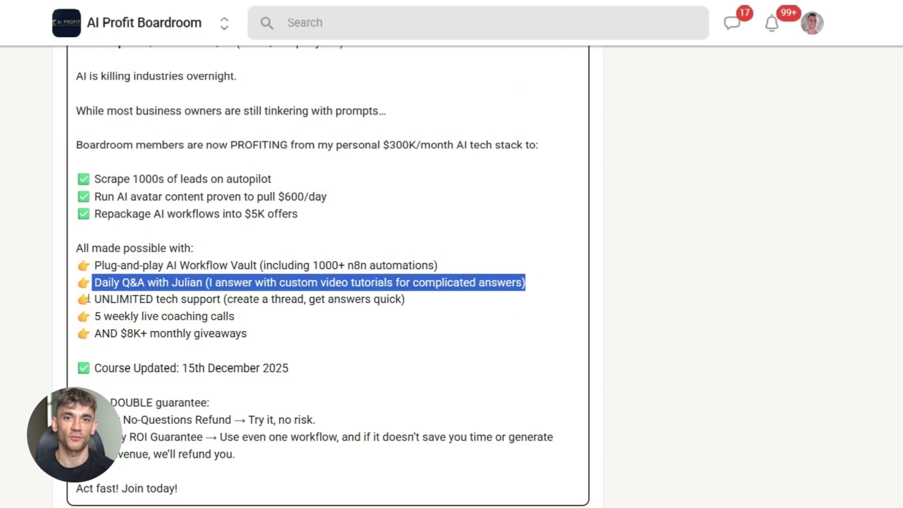
{"action": "left_click_drag", "start_coordinate": [87, 299], "coordinate": [440, 293]}
{"action": "left_click_drag", "start_coordinate": [94, 320], "coordinate": [262, 340]}
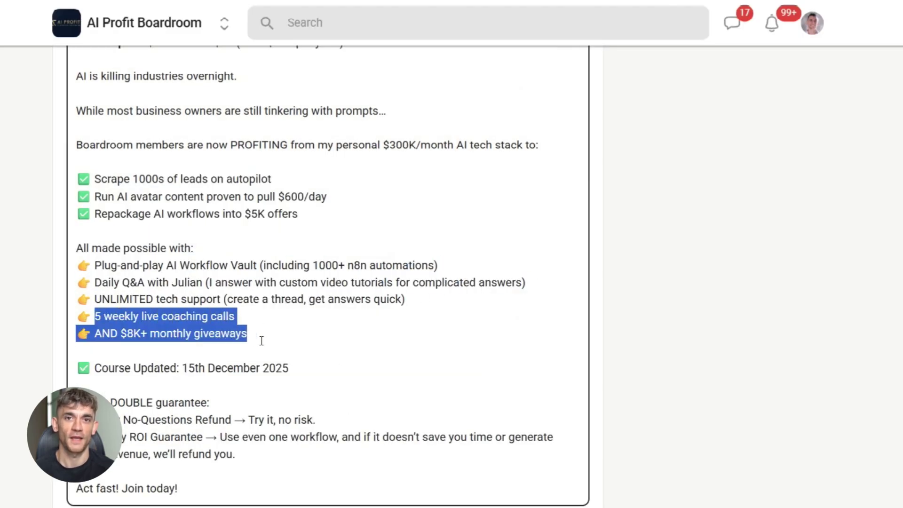
{"action": "left_click", "coordinate": [205, 334]}
{"action": "scroll", "coordinate": [232, 276], "scroll_direction": "up", "scroll_amount": 2}
{"action": "scroll", "coordinate": [232, 276], "scroll_direction": "up", "scroll_amount": 10}
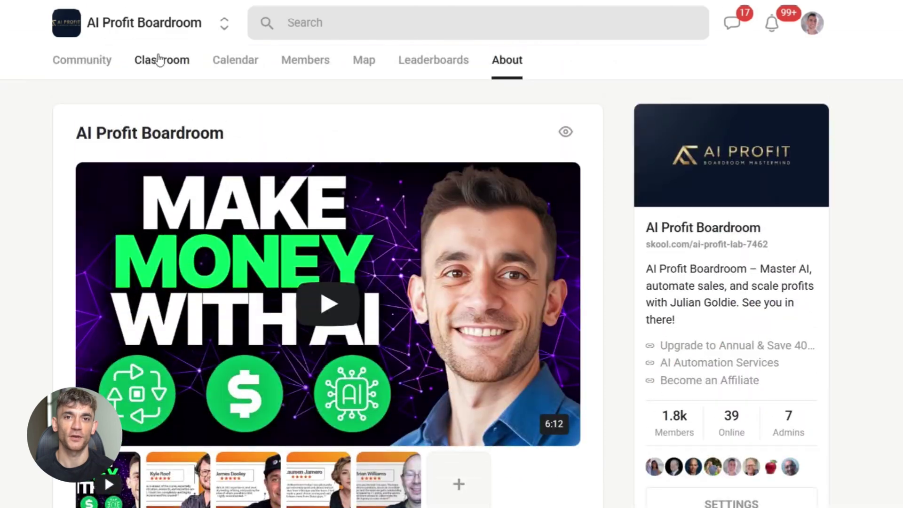
Browse the AI Profit Boardroom Classroom courses.
{"action": "left_click", "coordinate": [157, 59]}
{"action": "scroll", "coordinate": [259, 179], "scroll_direction": "down", "scroll_amount": 5}
{"action": "scroll", "coordinate": [259, 179], "scroll_direction": "down", "scroll_amount": 20}
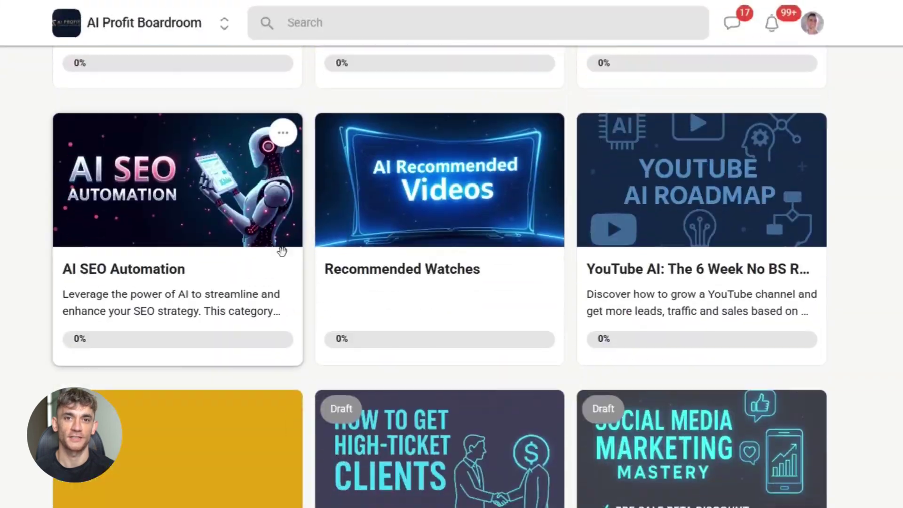
{"action": "scroll", "coordinate": [297, 274], "scroll_direction": "up", "scroll_amount": 20}
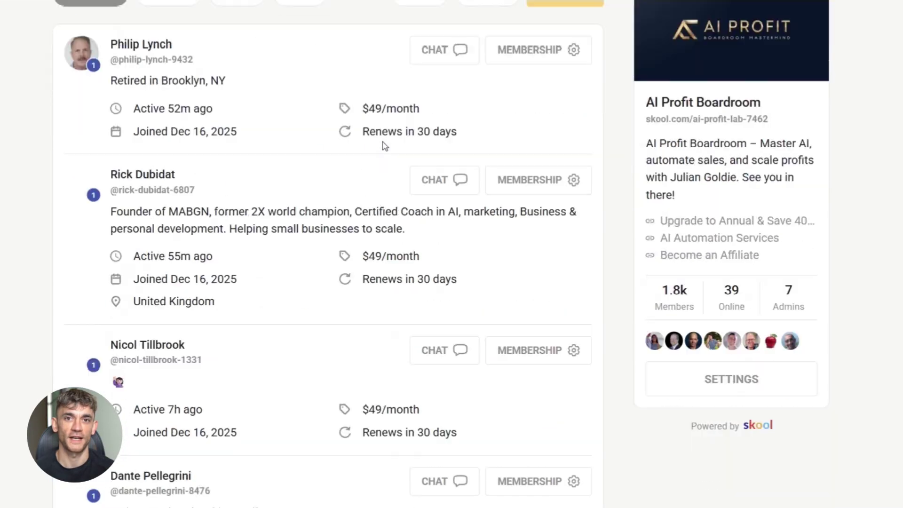
{"action": "scroll", "coordinate": [381, 165], "scroll_direction": "down", "scroll_amount": 15}
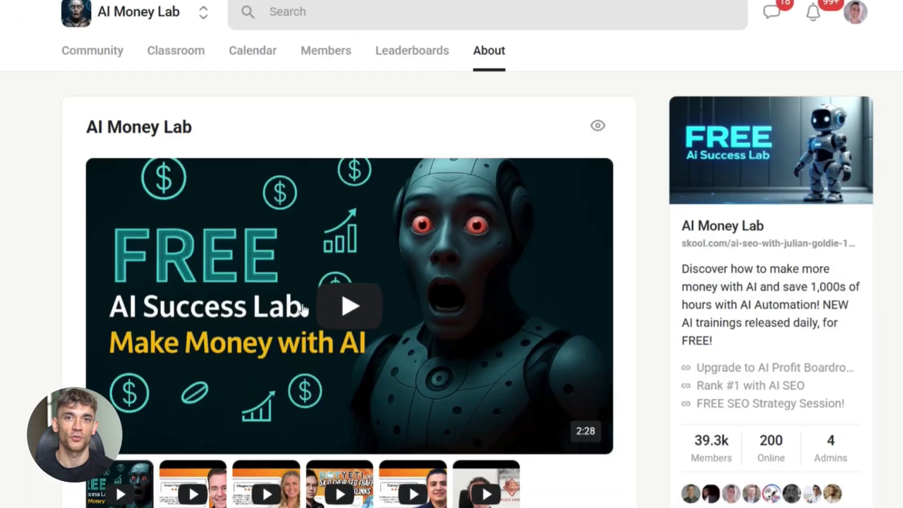
Read the AI Money Lab About description, highlighting its name and the $10,000+ ChatGPT success story line.
{"action": "left_click_drag", "start_coordinate": [205, 134], "coordinate": [163, 132]}
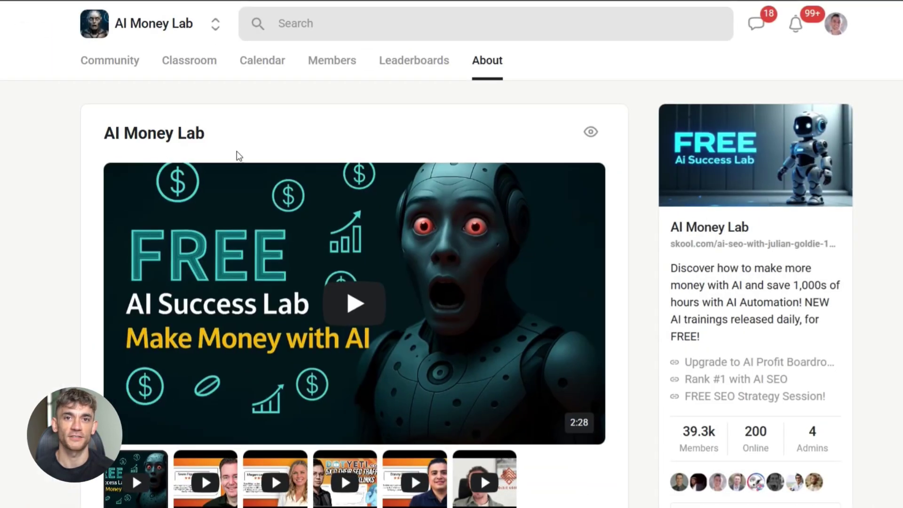
{"action": "scroll", "coordinate": [604, 361], "scroll_direction": "down", "scroll_amount": 3}
{"action": "scroll", "coordinate": [116, 315], "scroll_direction": "down", "scroll_amount": 3}
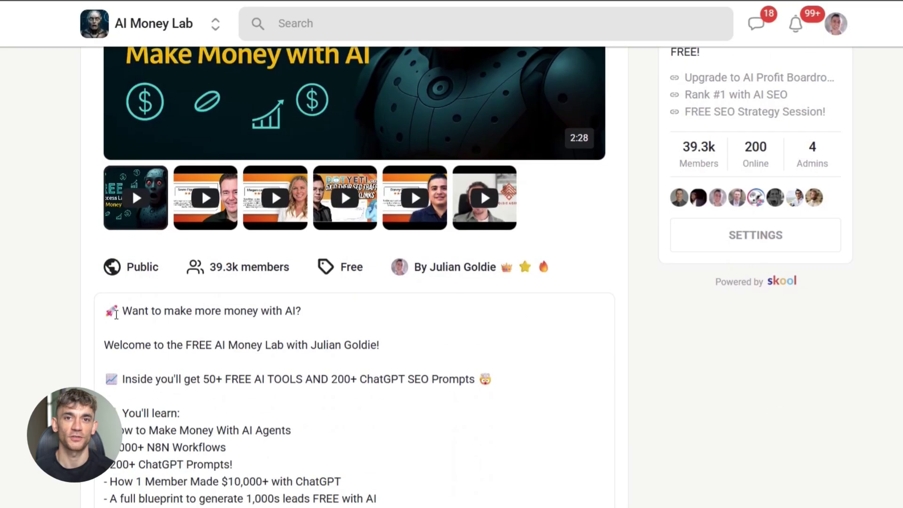
{"action": "scroll", "coordinate": [116, 314], "scroll_direction": "down", "scroll_amount": 2}
{"action": "left_click_drag", "start_coordinate": [110, 359], "coordinate": [162, 360]}
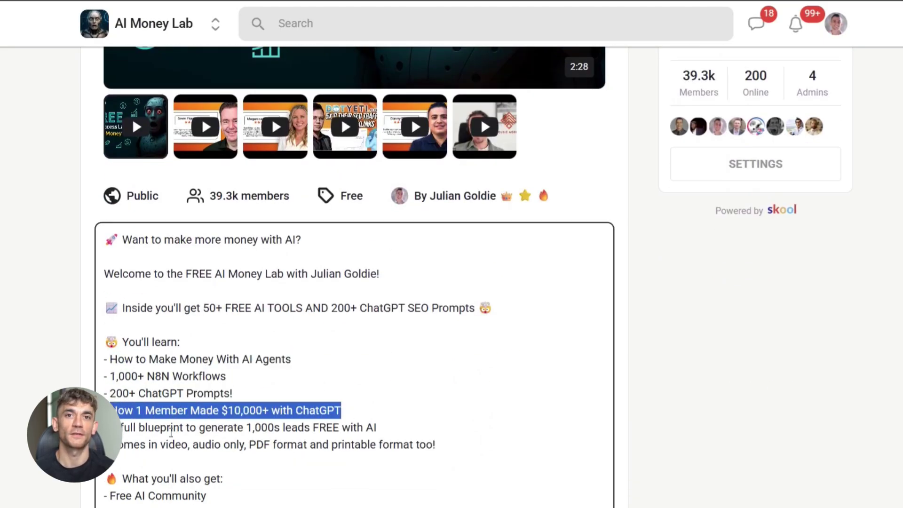
{"action": "left_click_drag", "start_coordinate": [254, 427], "coordinate": [417, 441]}
{"action": "left_click", "coordinate": [361, 410]}
{"action": "scroll", "coordinate": [360, 375], "scroll_direction": "down", "scroll_amount": 2}
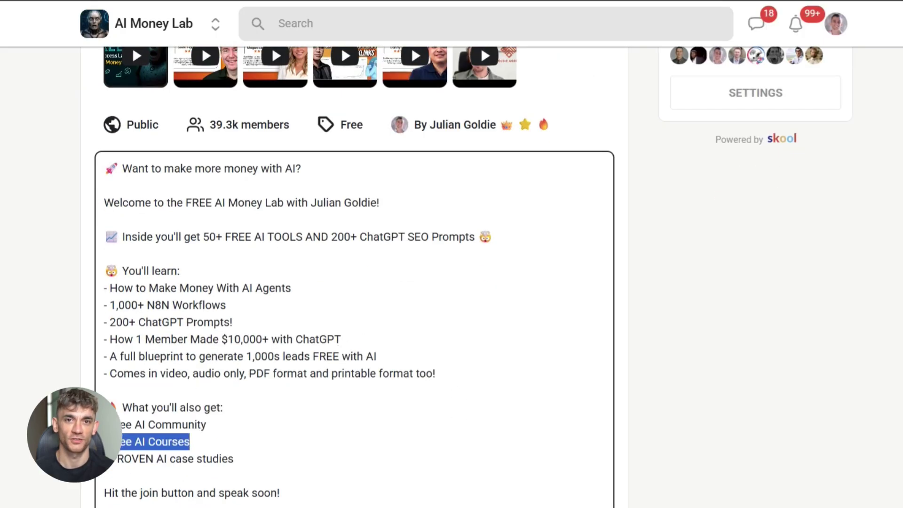
{"action": "scroll", "coordinate": [300, 160], "scroll_direction": "up", "scroll_amount": 9}
Browse the AI Money Lab Classroom down to 50+ Free AI SEO Tools and 200+ ChatGPT SEO prompts.
{"action": "left_click", "coordinate": [207, 61]}
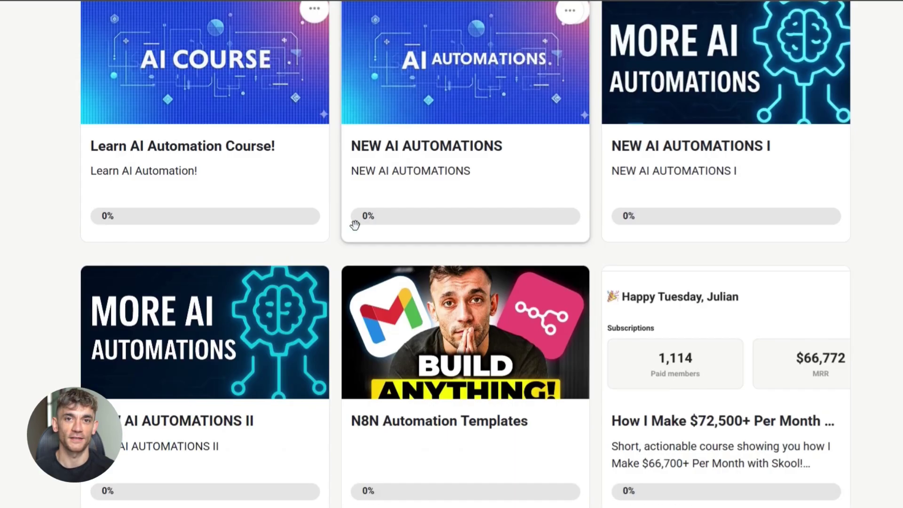
{"action": "scroll", "coordinate": [518, 254], "scroll_direction": "down", "scroll_amount": 5}
{"action": "scroll", "coordinate": [198, 210], "scroll_direction": "up", "scroll_amount": 8}
{"action": "scroll", "coordinate": [673, 242], "scroll_direction": "down", "scroll_amount": 3}
{"action": "scroll", "coordinate": [674, 242], "scroll_direction": "down", "scroll_amount": 15}
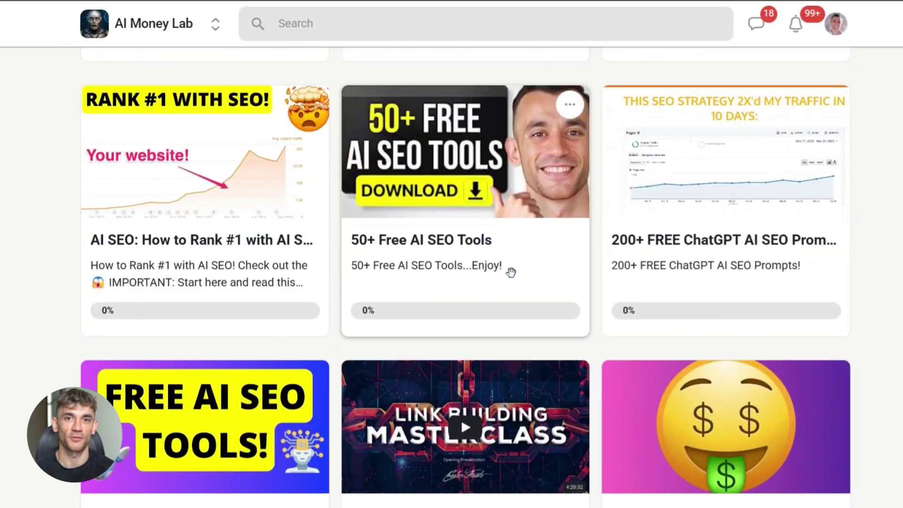